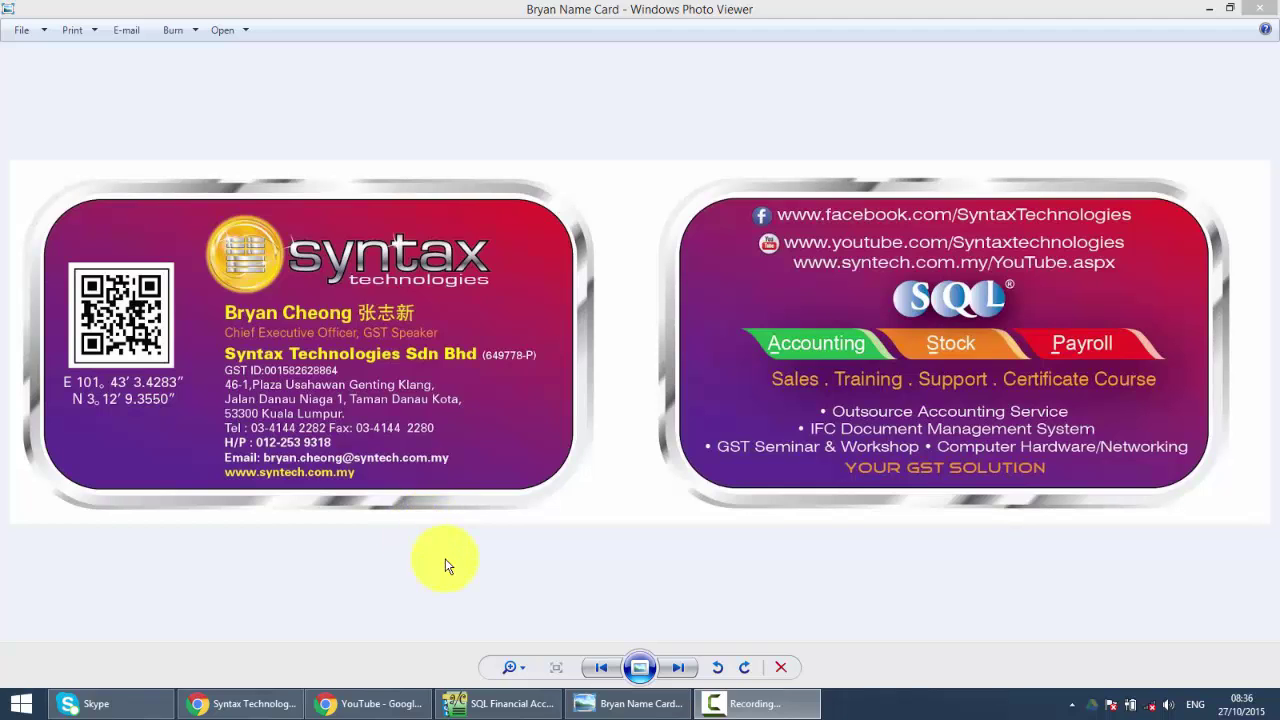
# Step: Back in SQL Financial Accounting, close the debit note and open the Sales Credit Note list
pyautogui.click(493, 702)
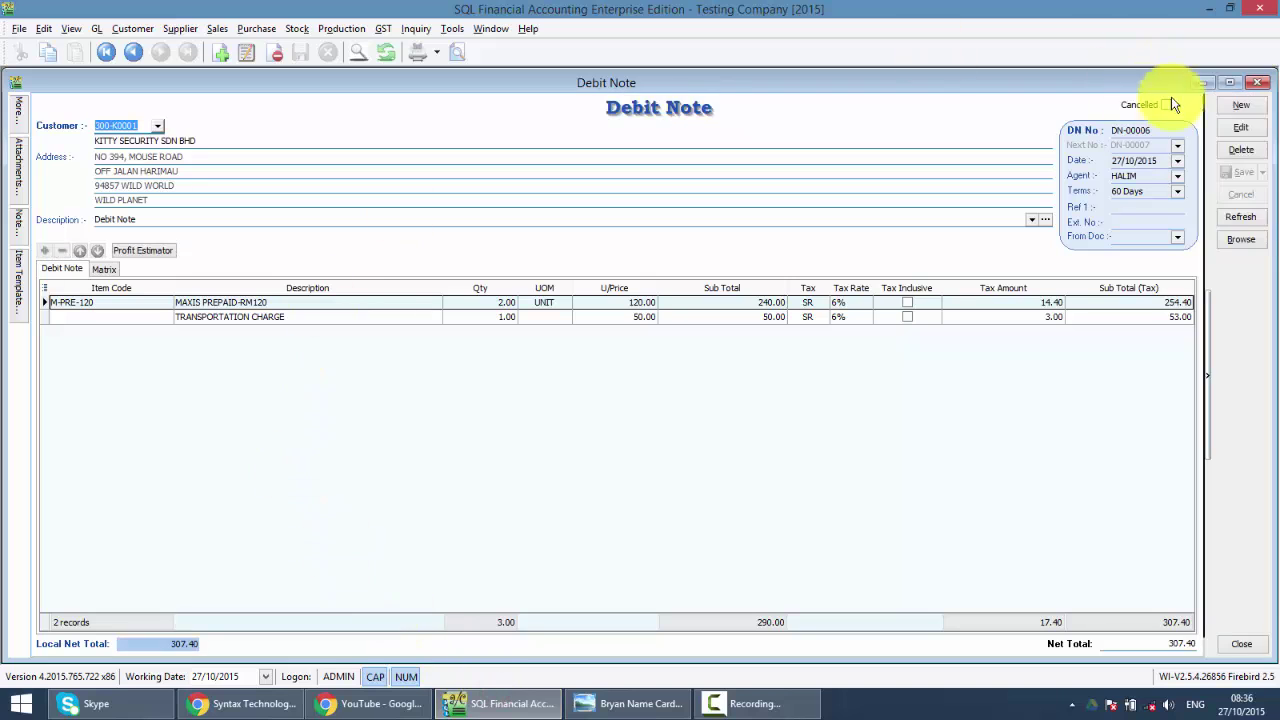
pyautogui.click(1261, 82)
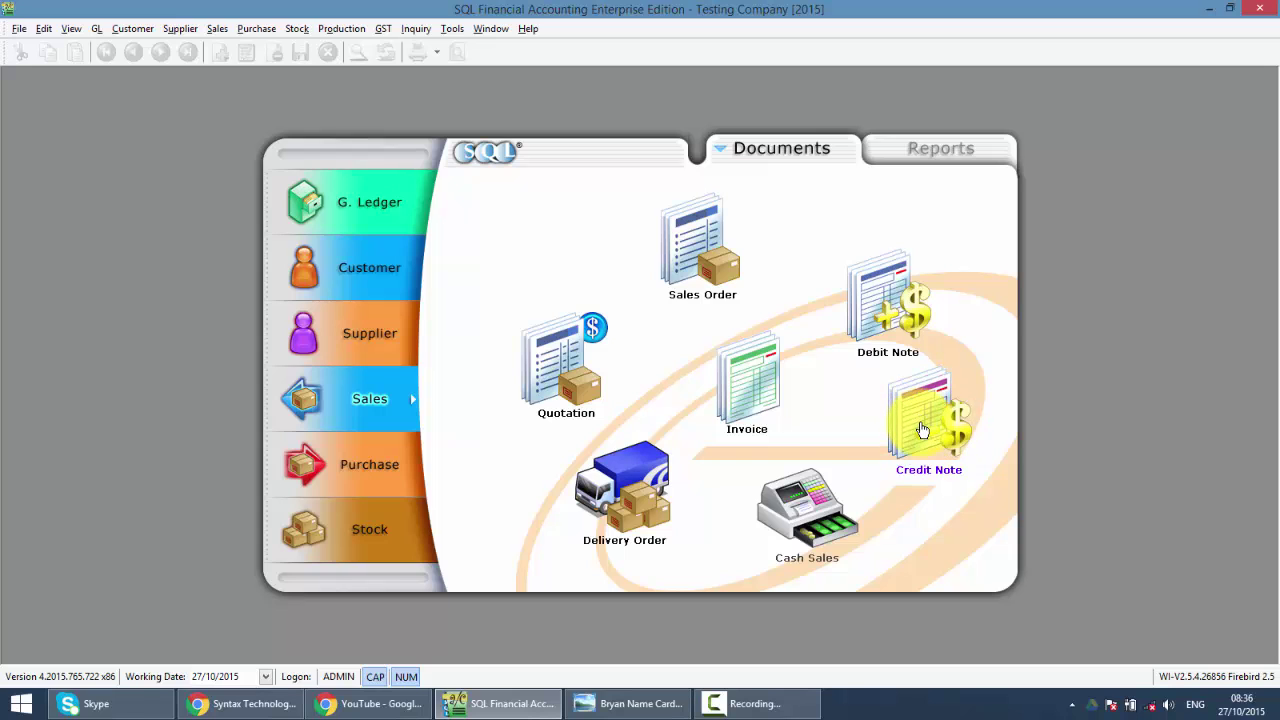
pyautogui.click(922, 430)
pyautogui.click(922, 430)
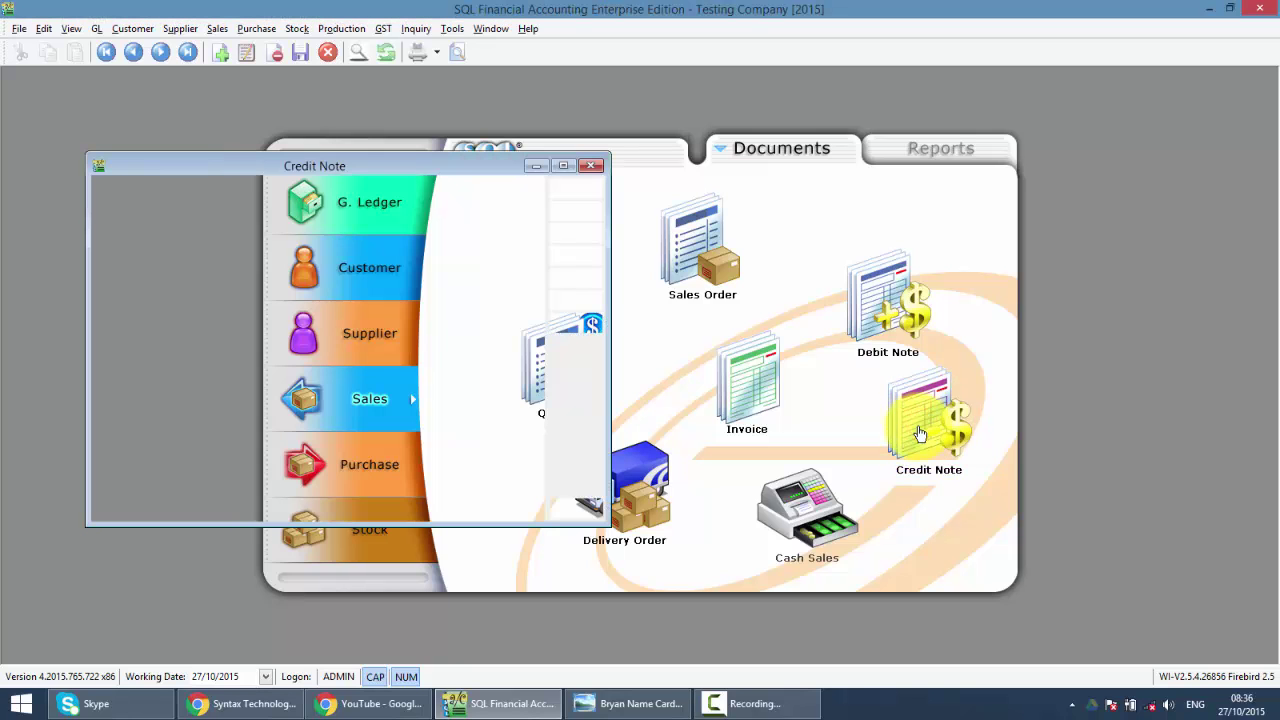
pyautogui.click(564, 166)
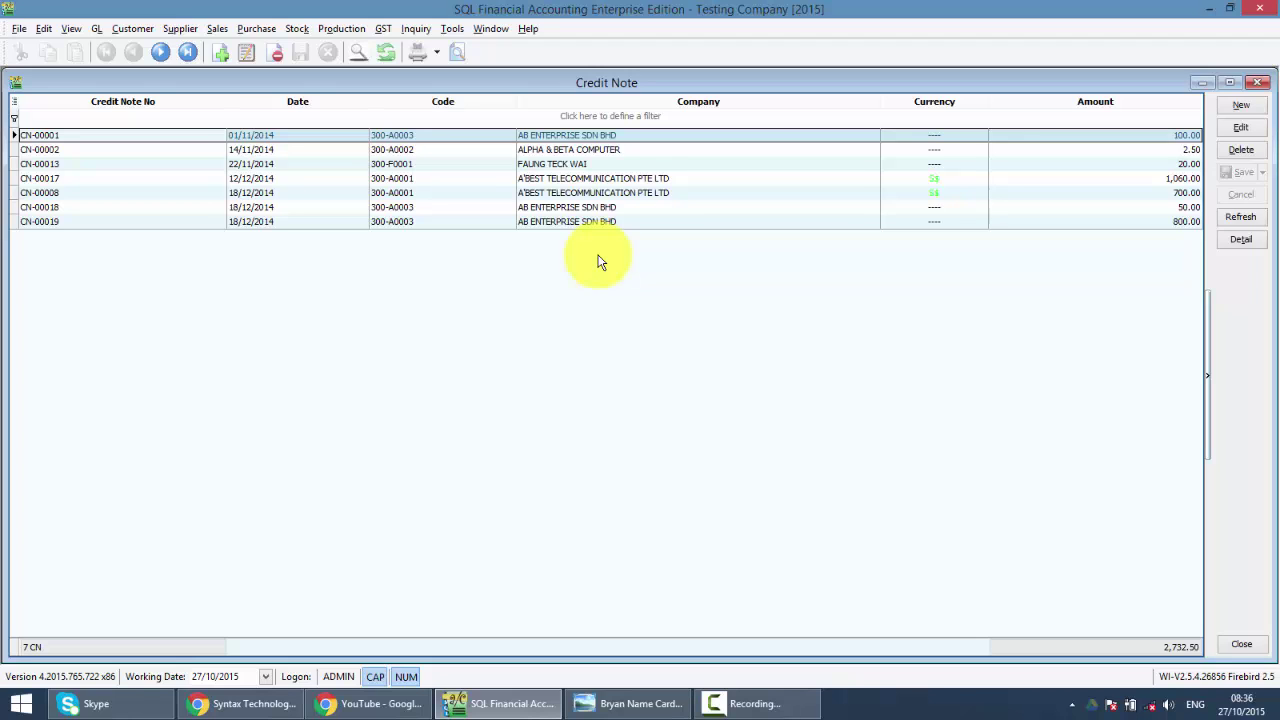
pyautogui.click(140, 118)
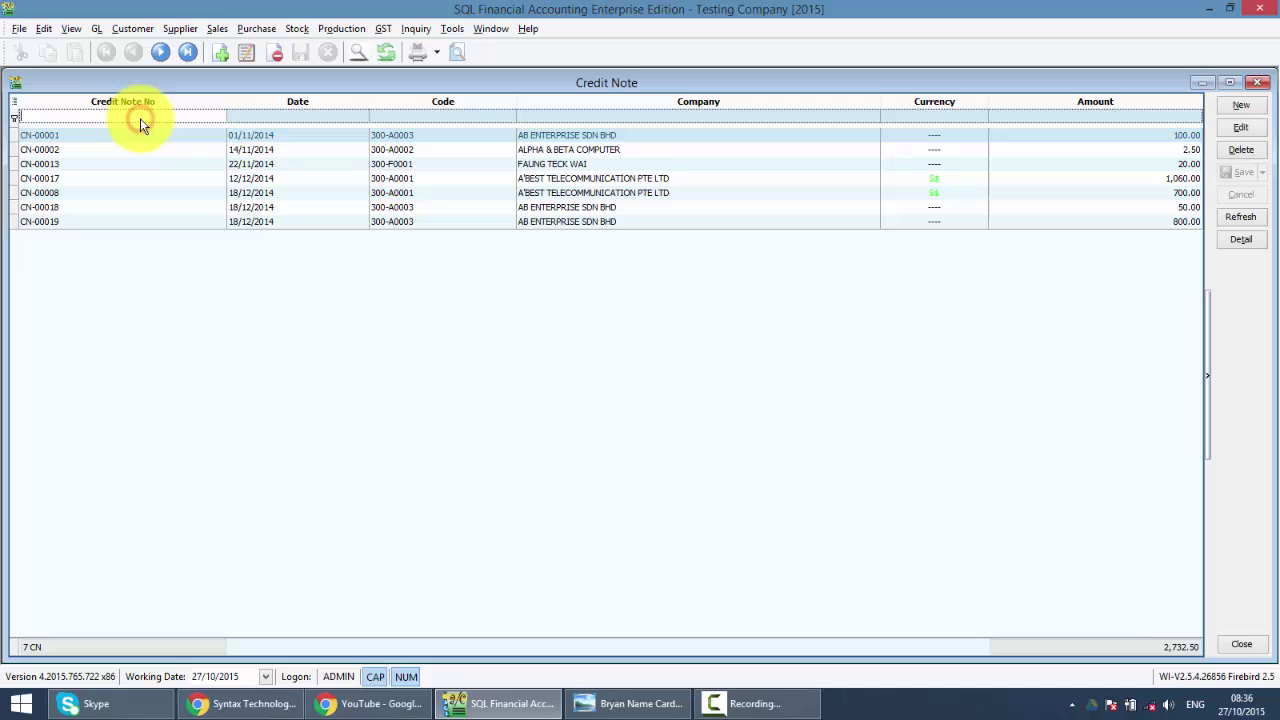
pyautogui.write('19')
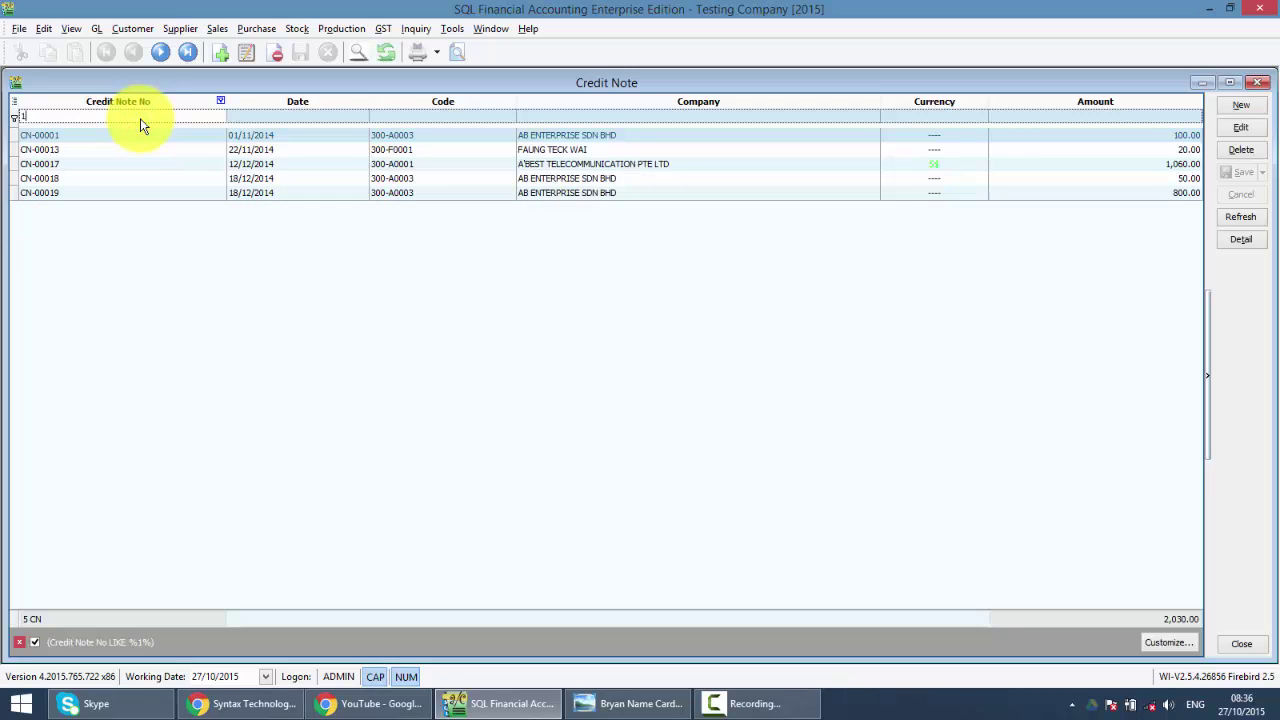
pyautogui.press('BackSpace')
pyautogui.press('BackSpace')
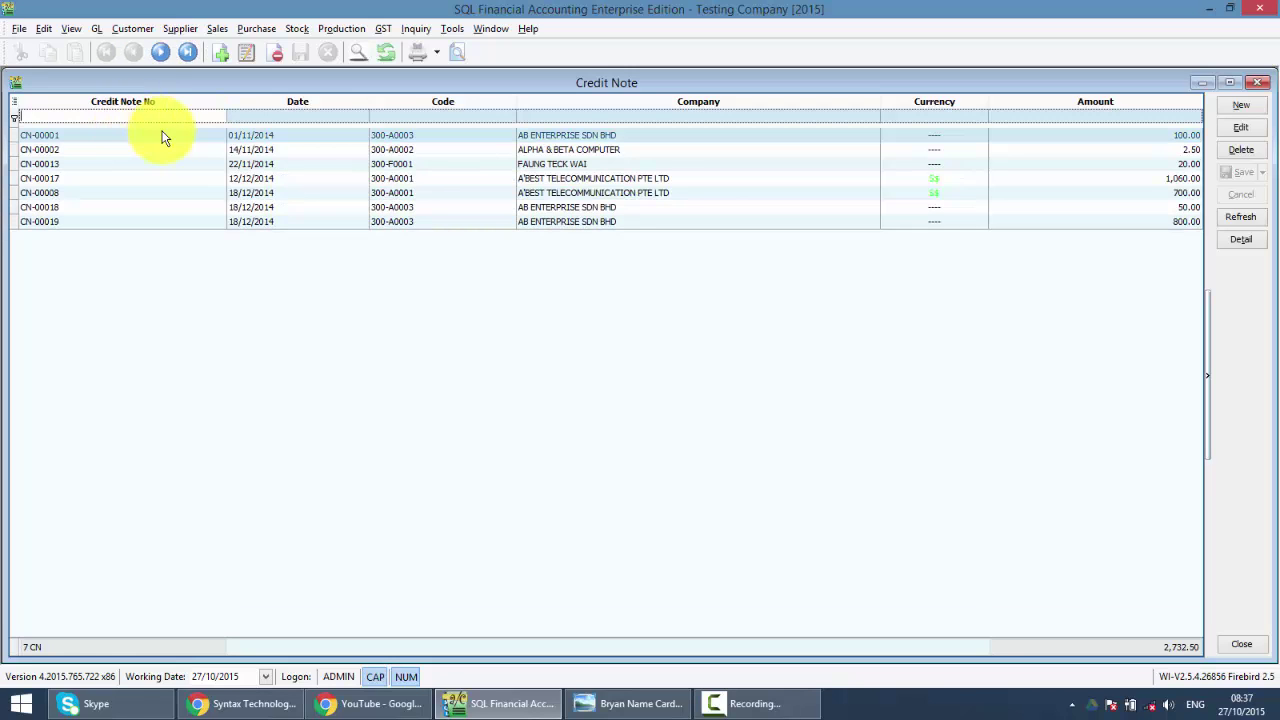
pyautogui.click(562, 119)
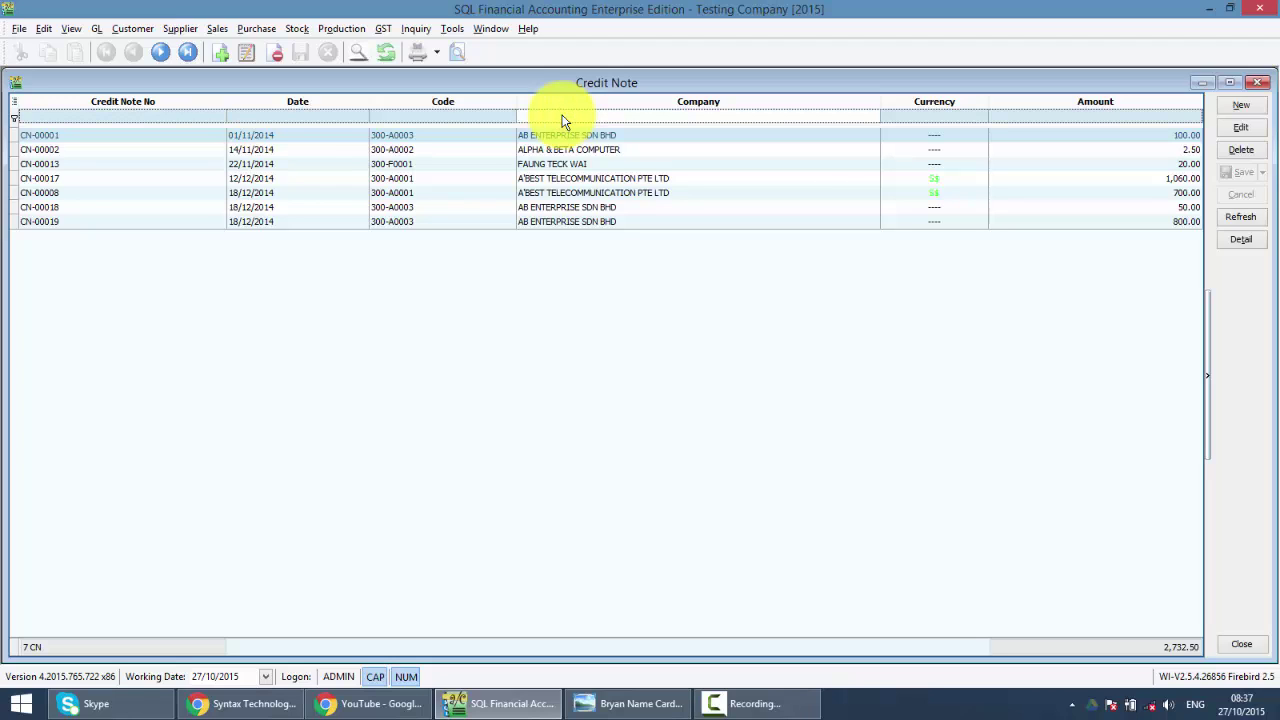
pyautogui.write('AB')
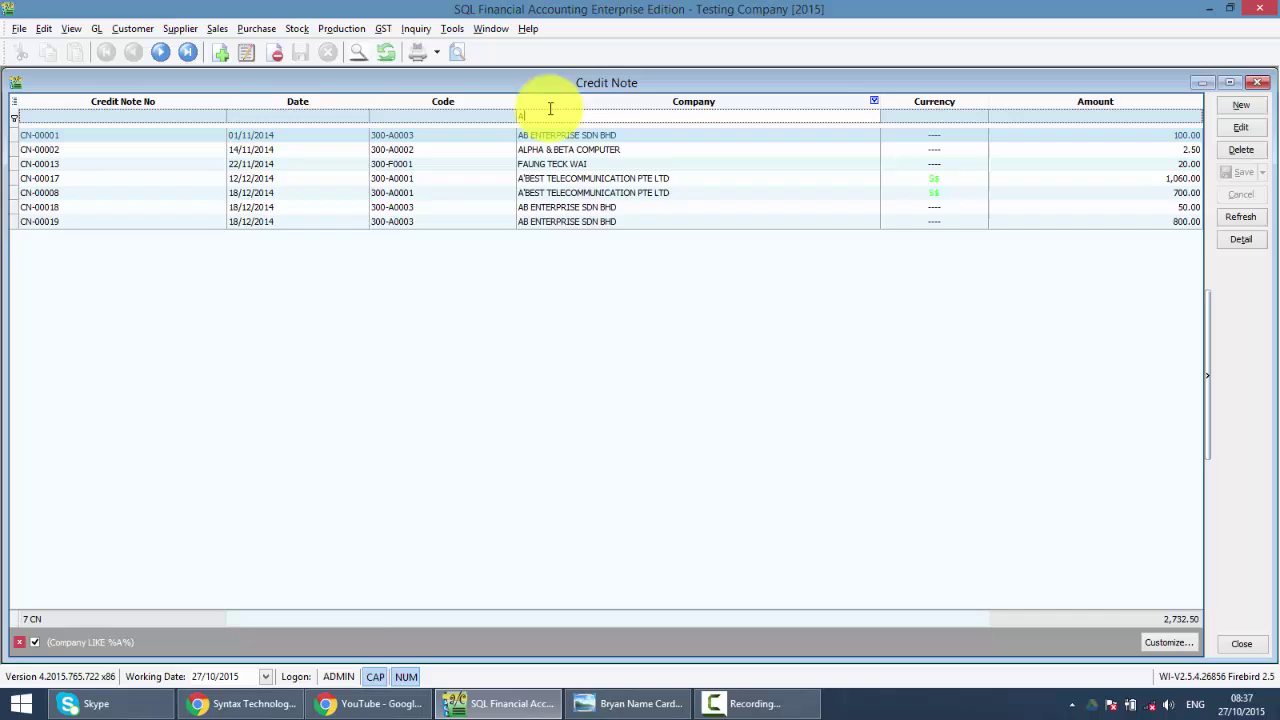
pyautogui.press('BackSpace')
pyautogui.press('BackSpace')
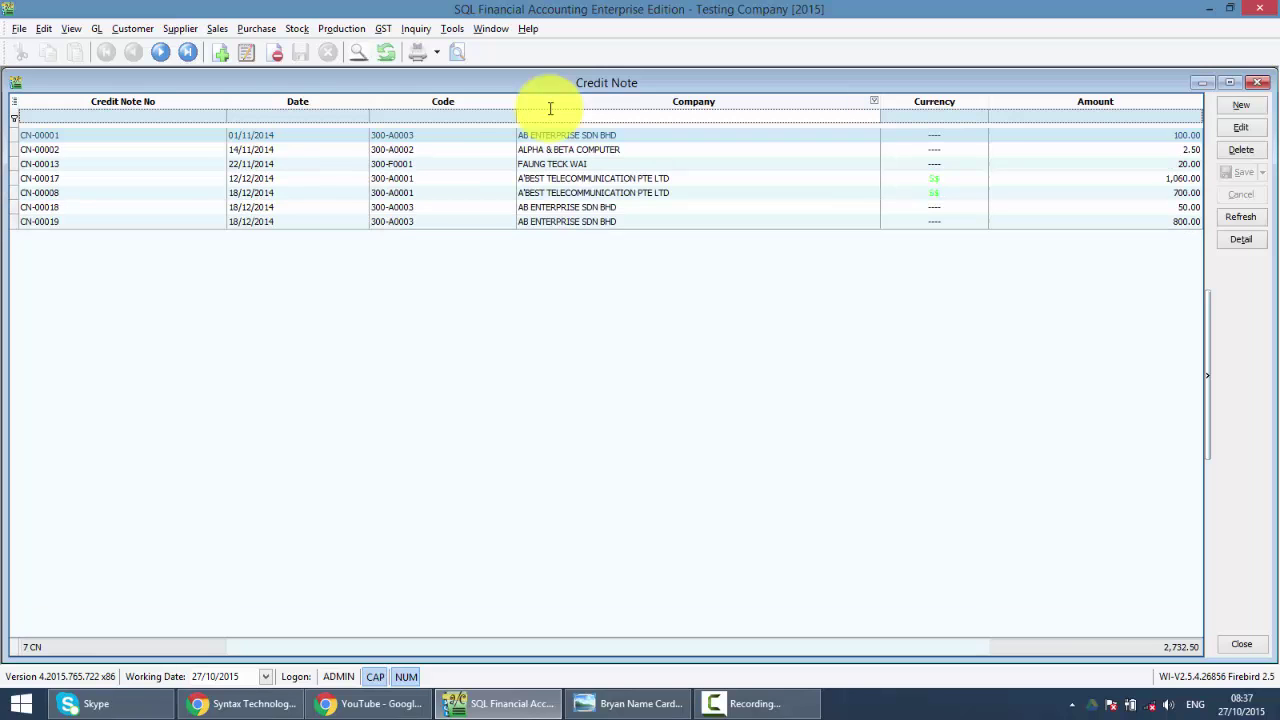
pyautogui.press('capslock')
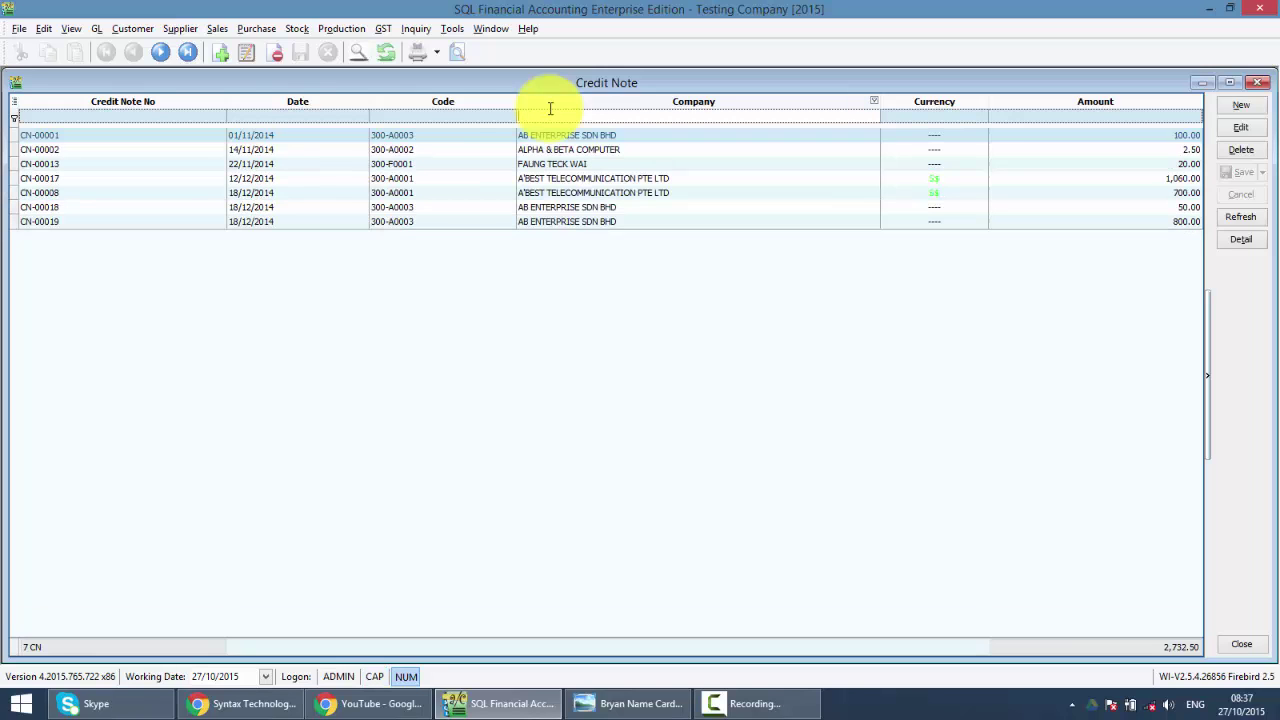
# Step: Add the Agent column between Code and Company using the Field Chooser
pyautogui.rightClick(428, 104)
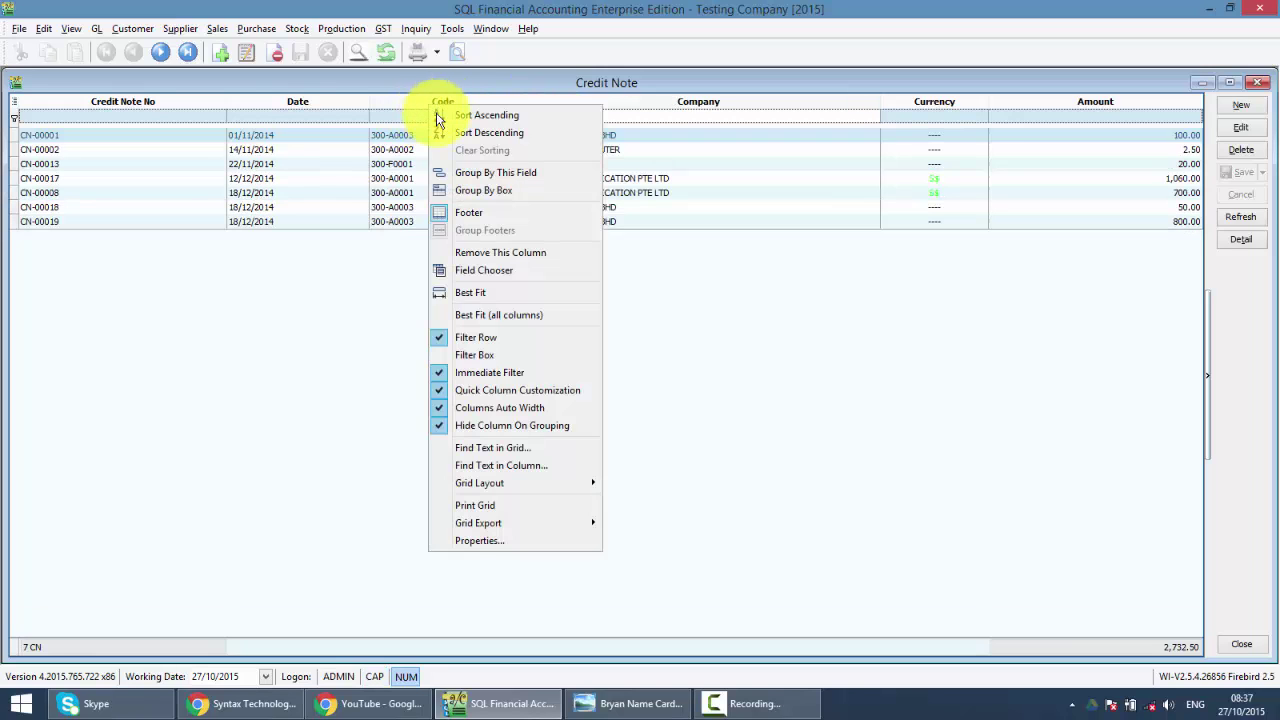
pyautogui.click(484, 271)
pyautogui.moveTo(1106, 470); pyautogui.dragTo(500, 116)
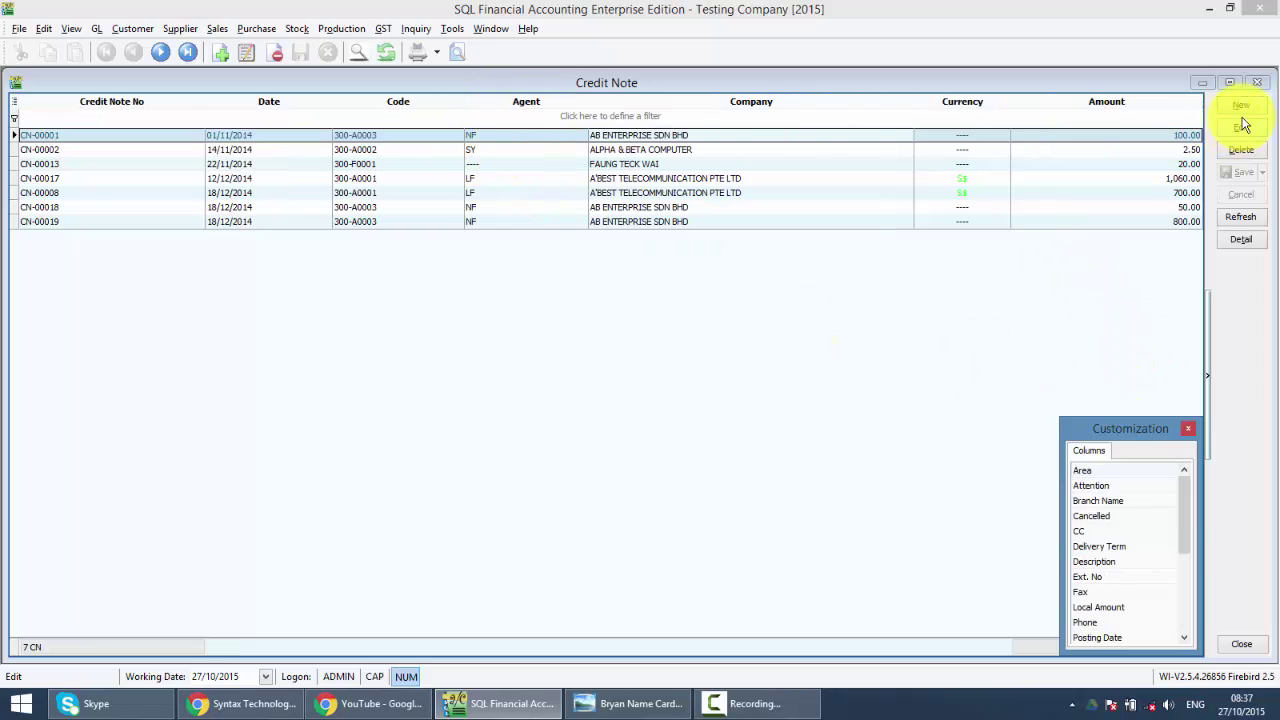
pyautogui.click(1188, 428)
# Step: Create a new credit note for customer KITTY SECURITY SDN BHD, found by Company Name 'kitty'
pyautogui.click(1238, 106)
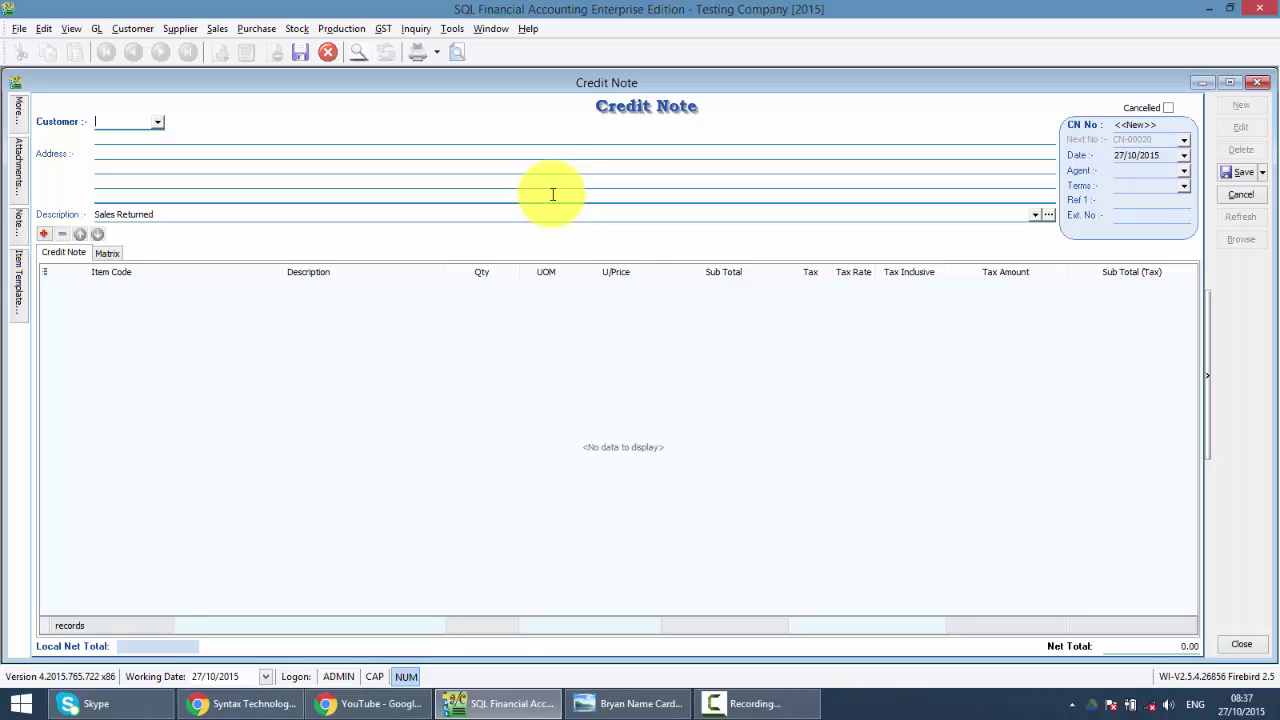
pyautogui.write('ki')
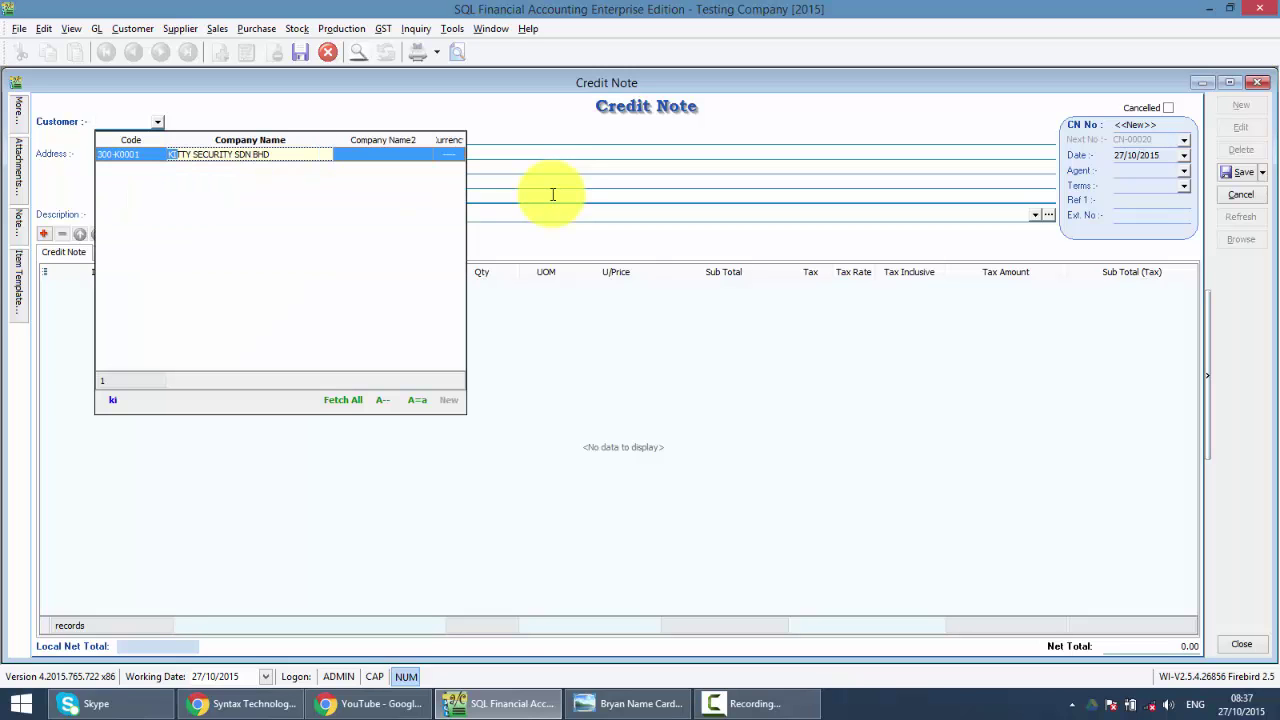
pyautogui.press('Tab')
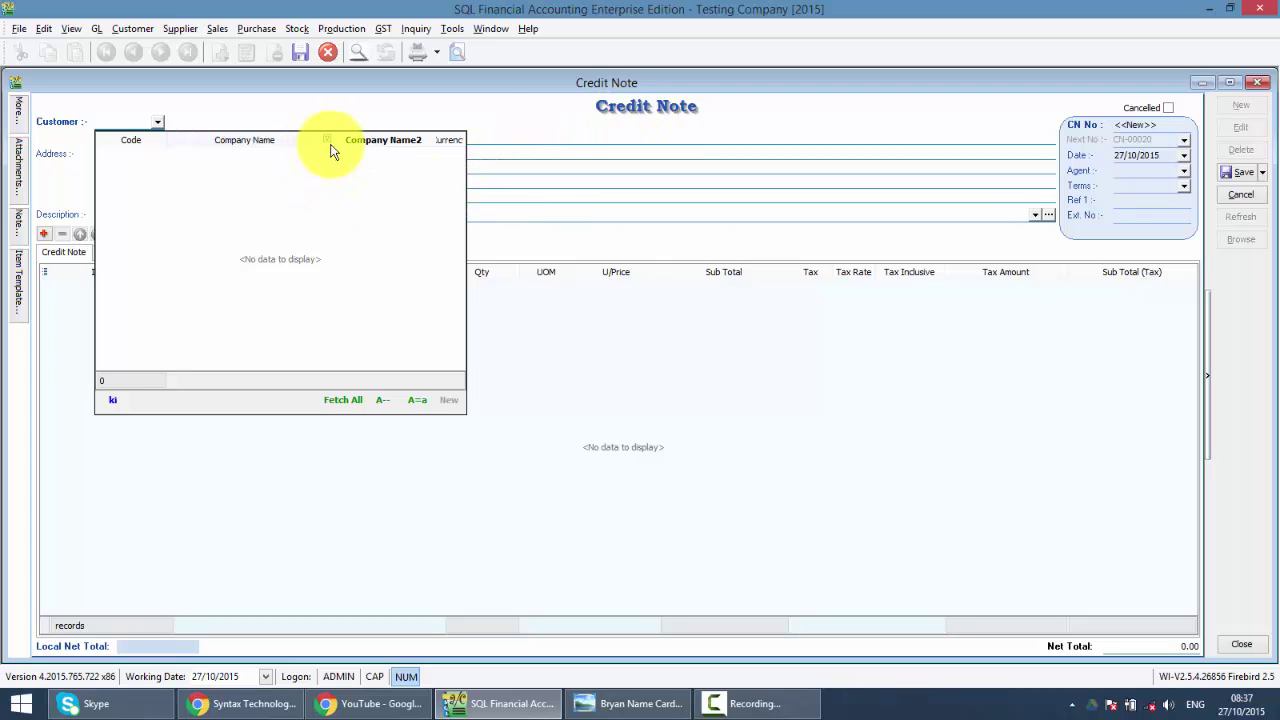
pyautogui.moveTo(333, 141); pyautogui.dragTo(343, 143)
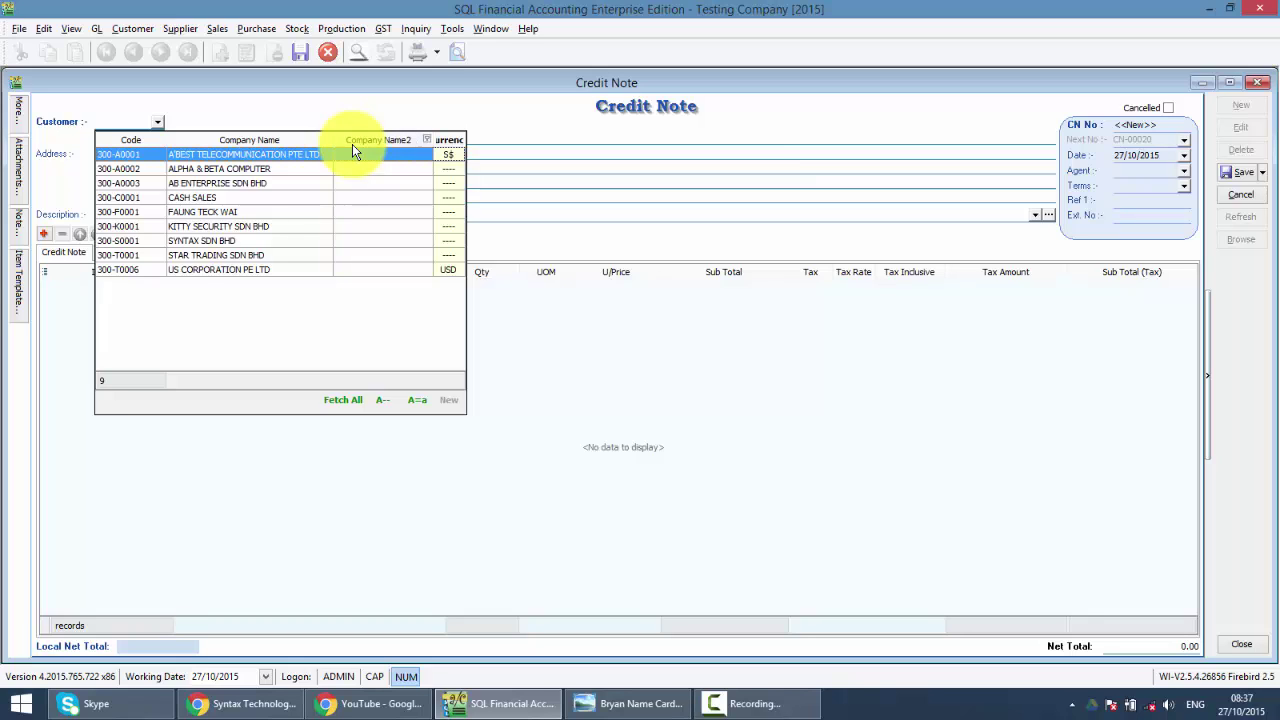
pyautogui.press('Left')
pyautogui.press('Left')
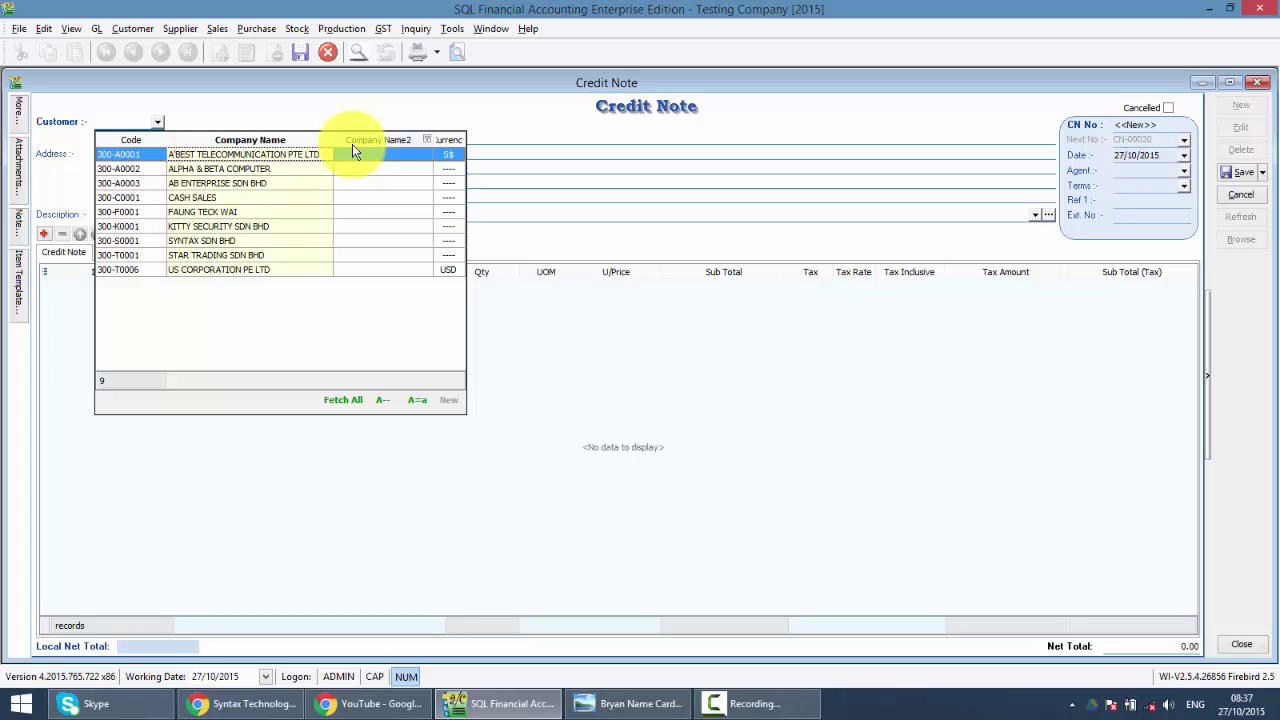
pyautogui.write('kitty')
pyautogui.press('Return')
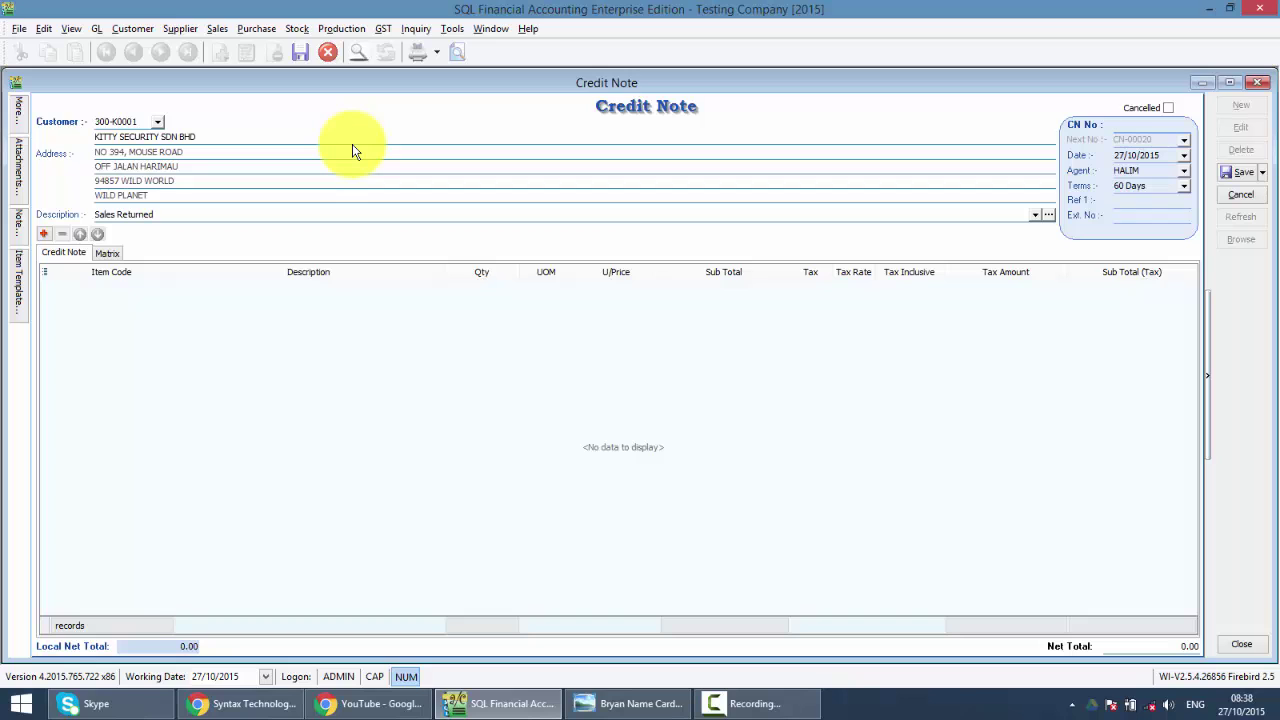
# Step: Transfer the DIGI PREPAID-RM100 (D-PRE-100) line from sales invoice IV-00099
pyautogui.click(620, 101)
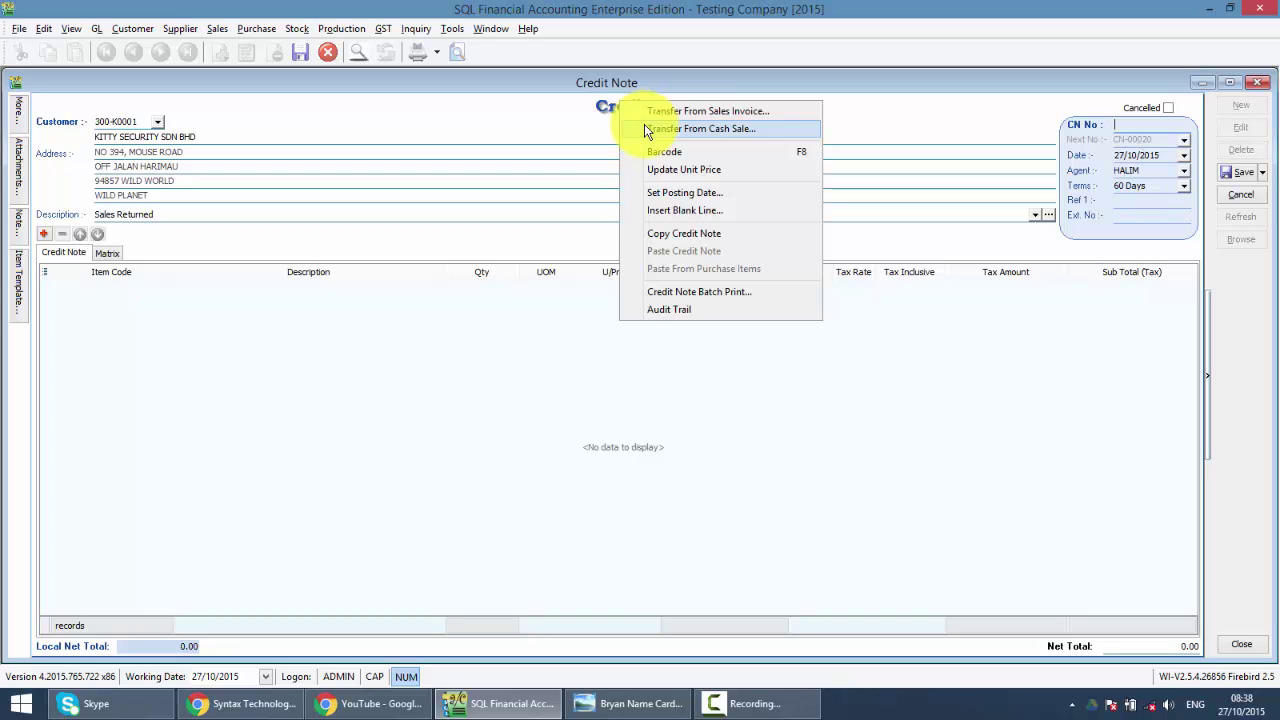
pyautogui.click(650, 112)
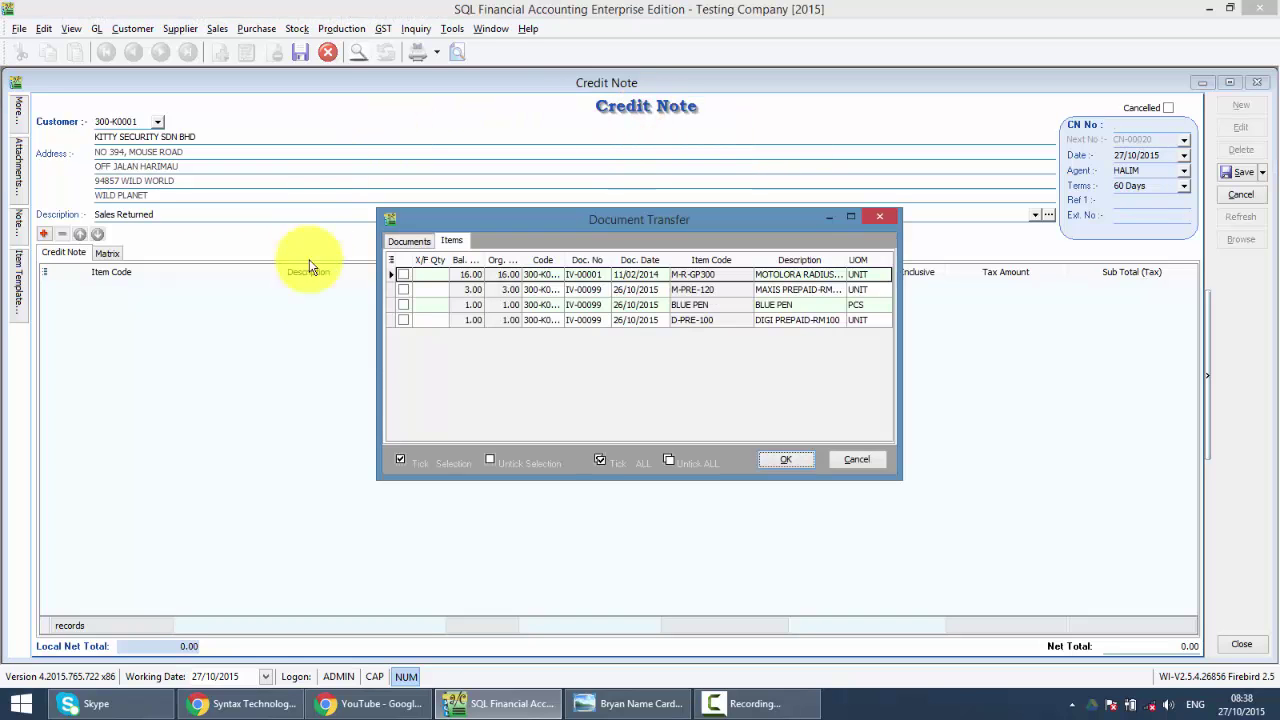
pyautogui.click(401, 320)
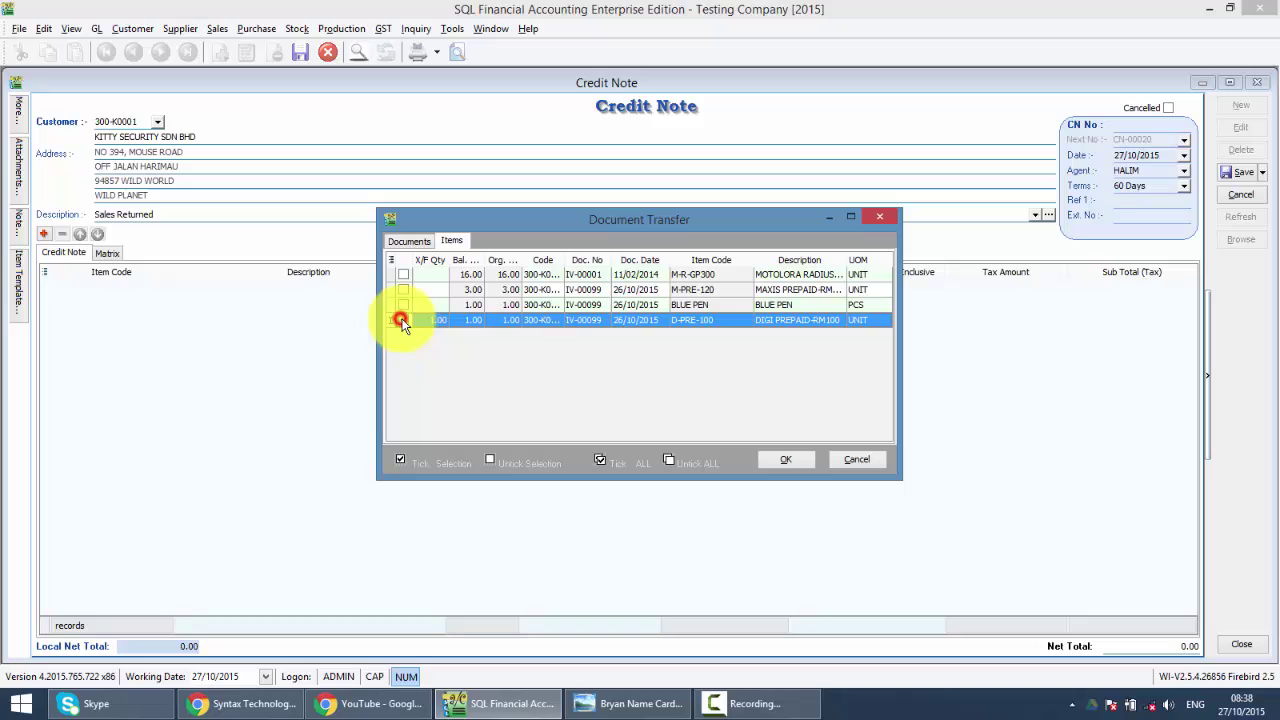
pyautogui.click(783, 459)
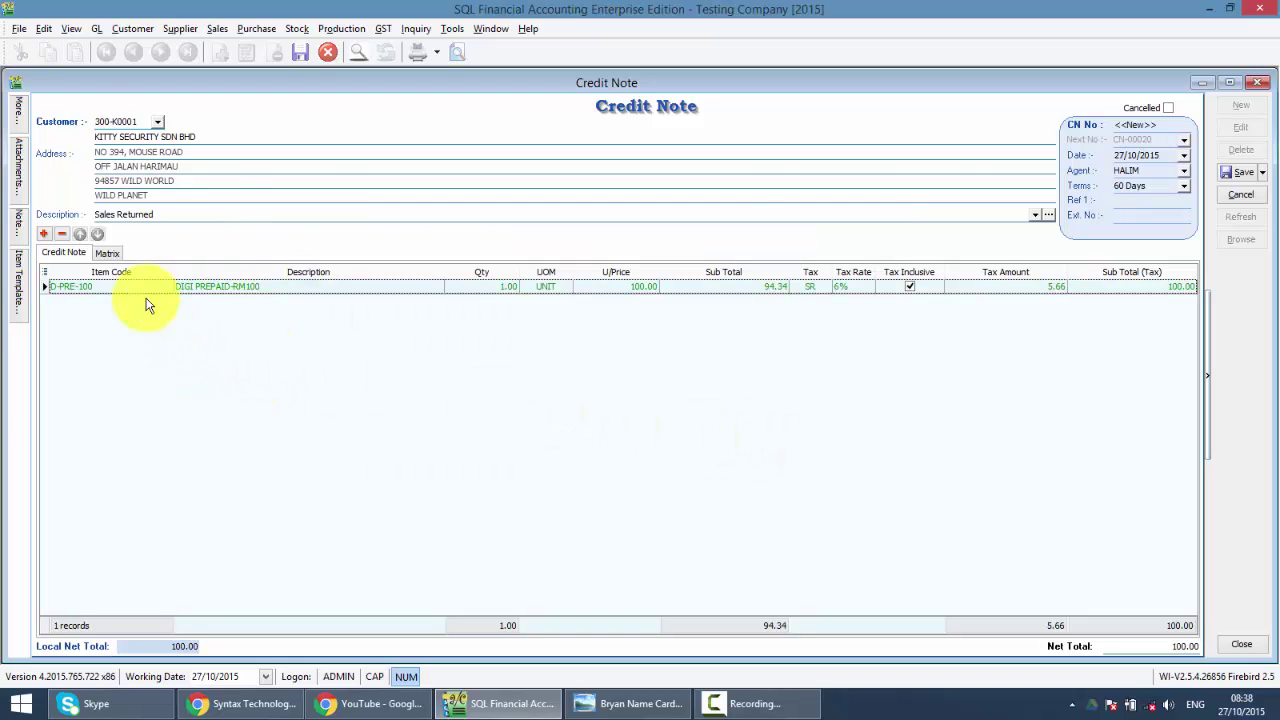
# Step: Add a second line with item M-PRE-120, bringing the total to 227.20
pyautogui.click(44, 234)
pyautogui.click(80, 296)
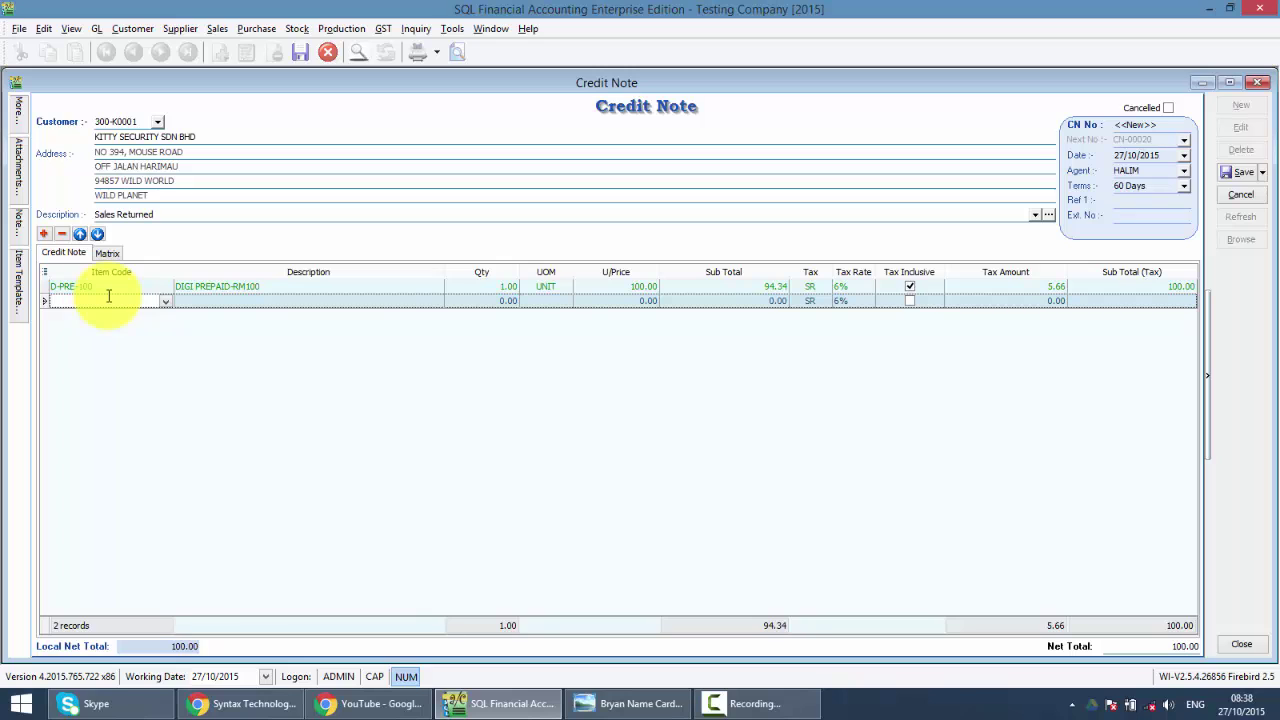
pyautogui.write('M')
pyautogui.press('Return')
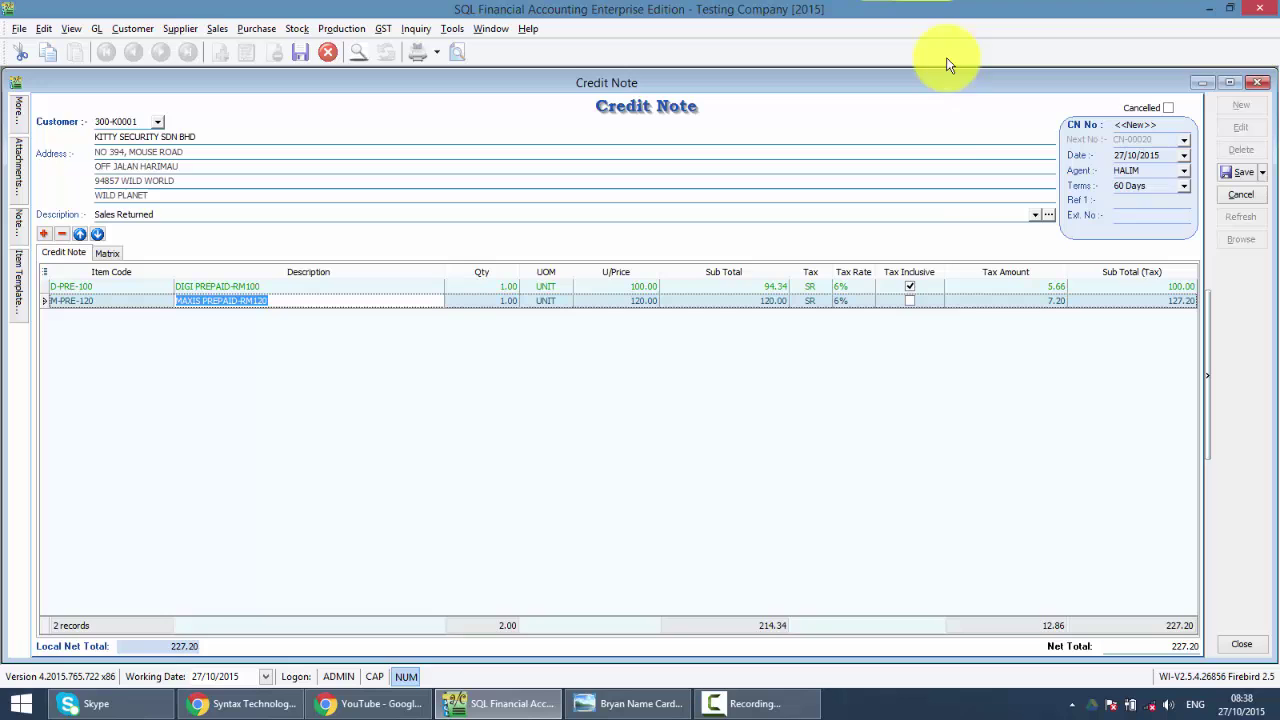
# Step: Save the credit note as CN-00020 and preview it with Sales Credit Note 7 (GST 1)
pyautogui.click(1240, 172)
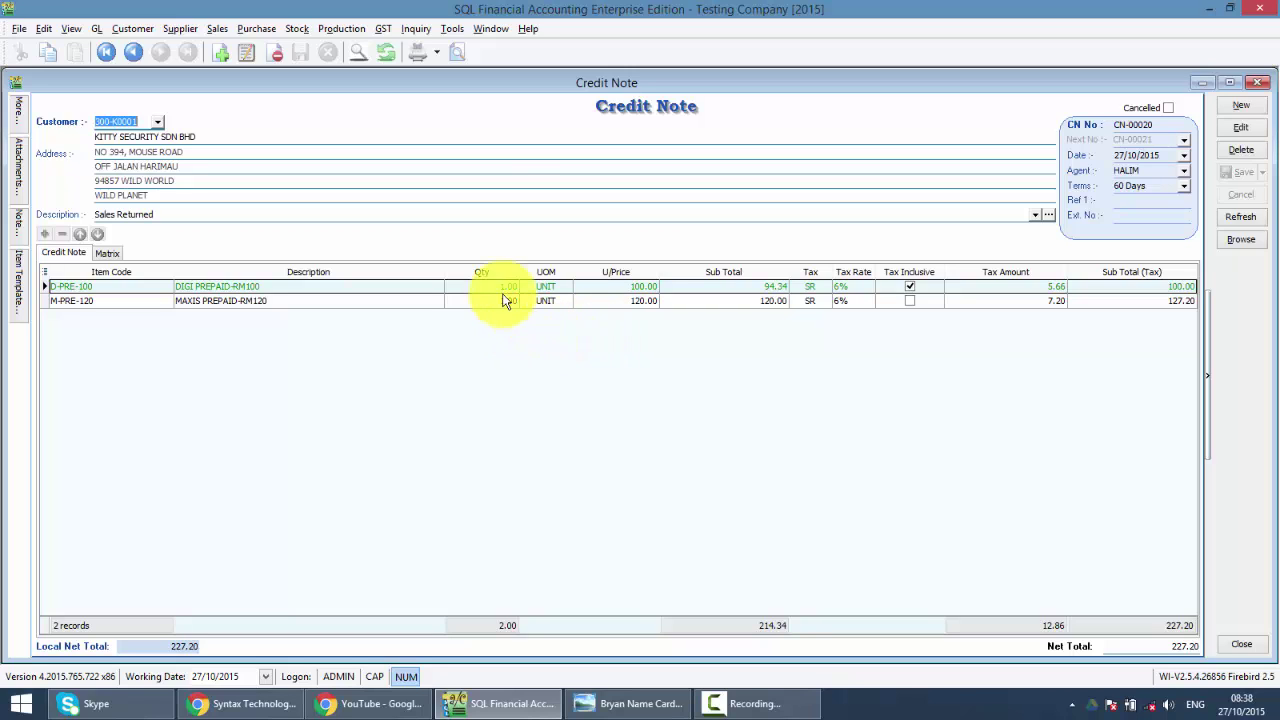
pyautogui.click(461, 53)
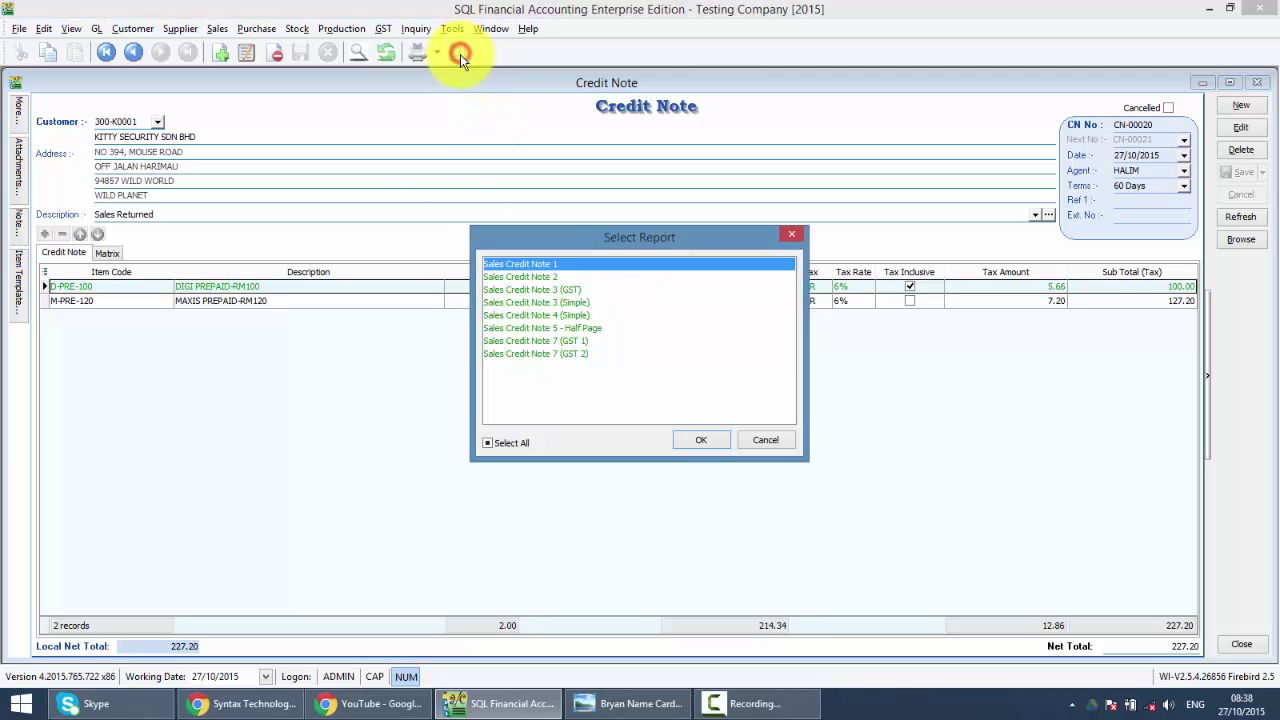
pyautogui.click(549, 342)
pyautogui.doubleClick(549, 342)
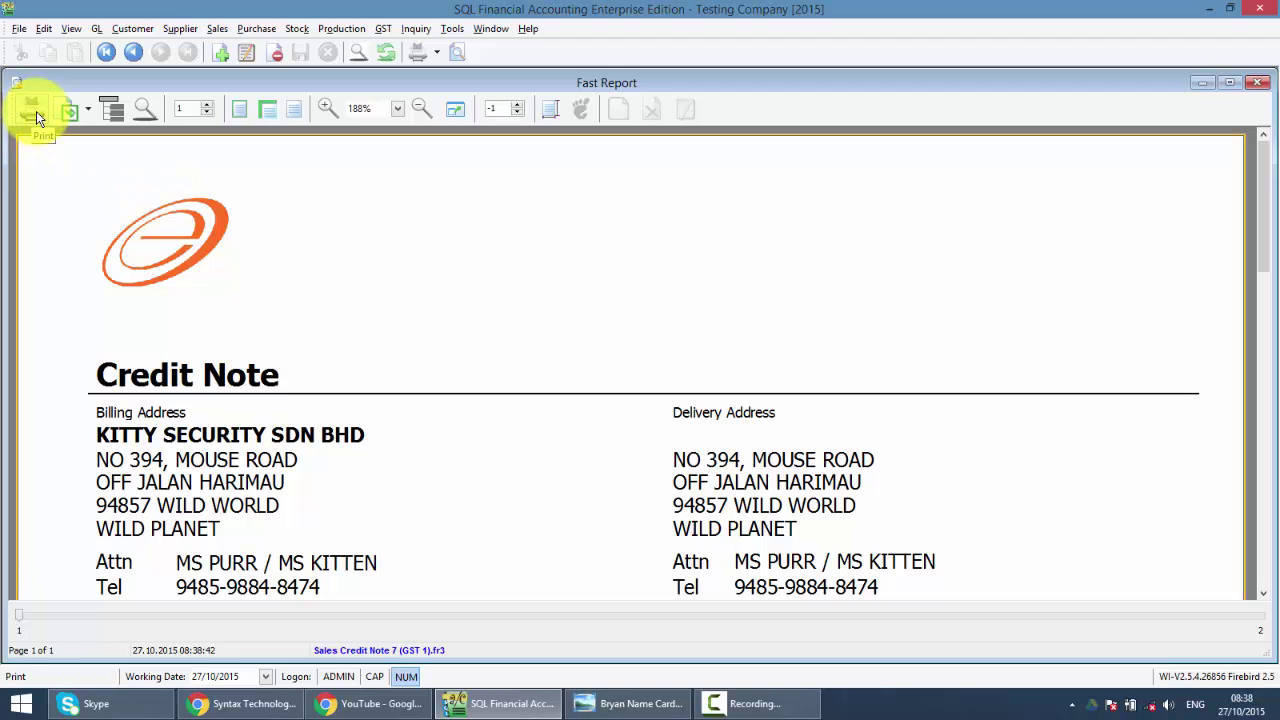
# Step: Export the credit note report as a PDF named 'KITTY CN' to the Desktop
pyautogui.click(91, 109)
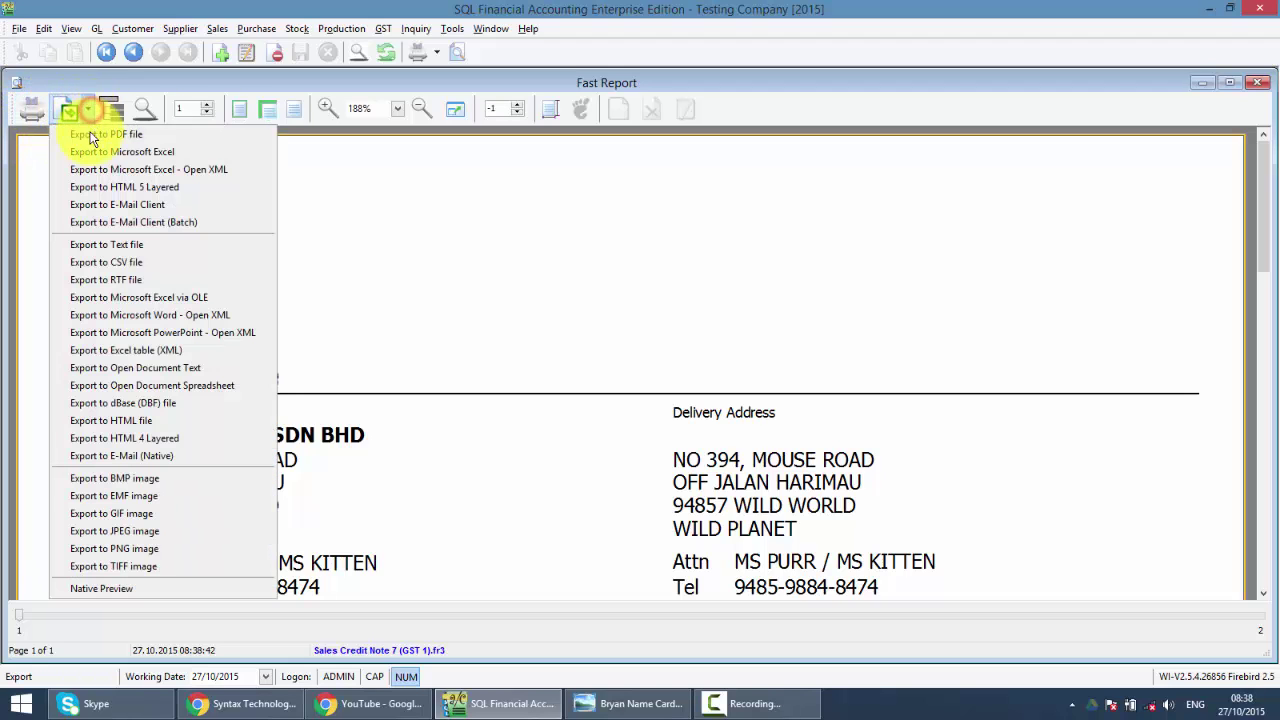
pyautogui.click(88, 130)
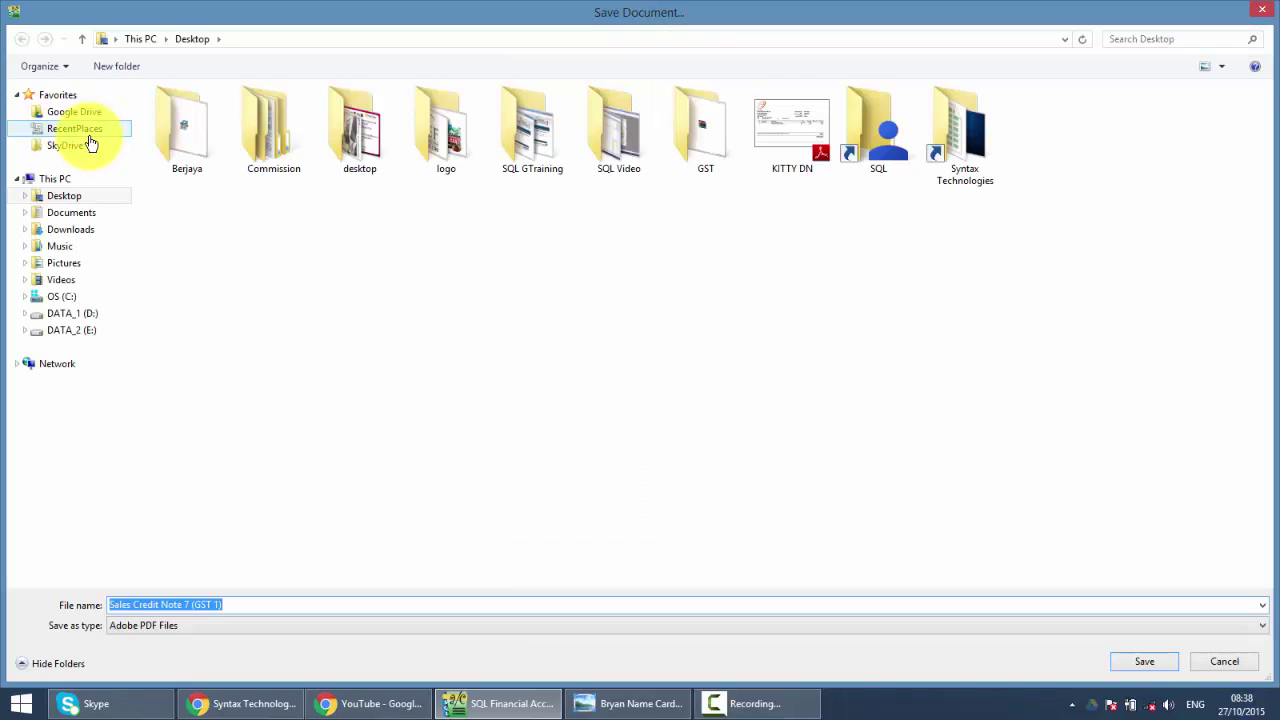
pyautogui.click(71, 197)
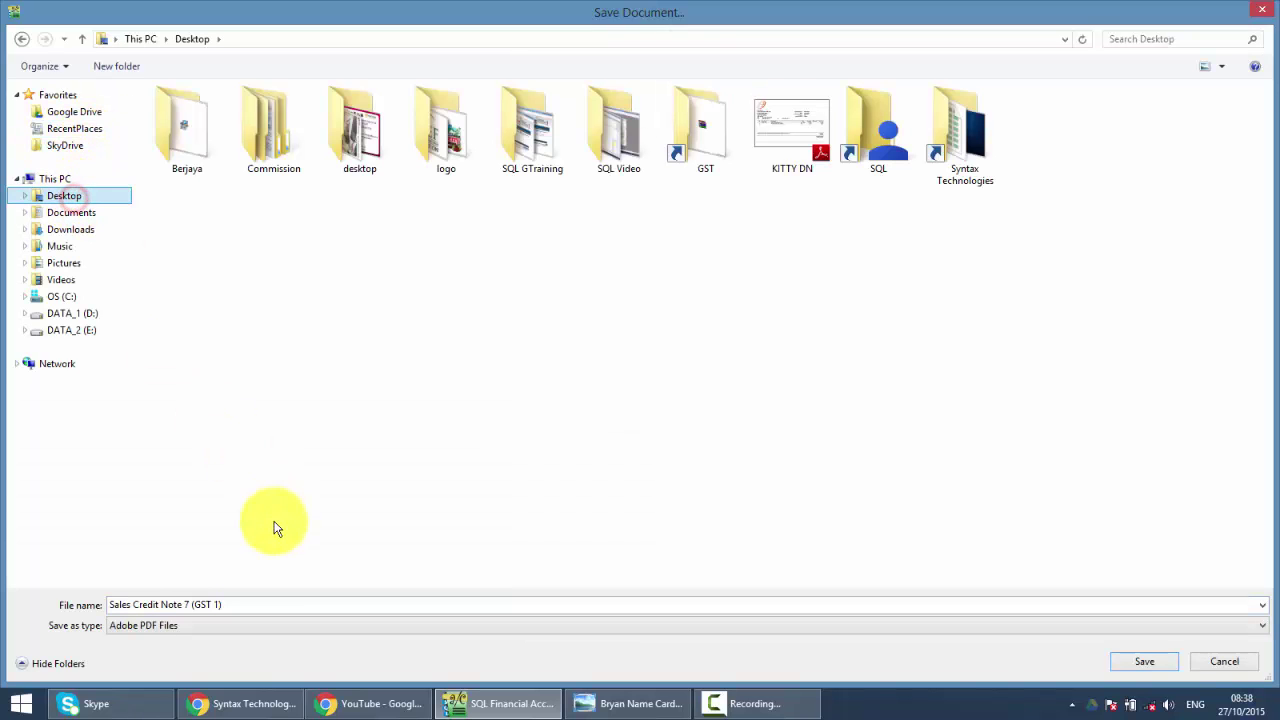
pyautogui.click(281, 600)
pyautogui.write('KIT')
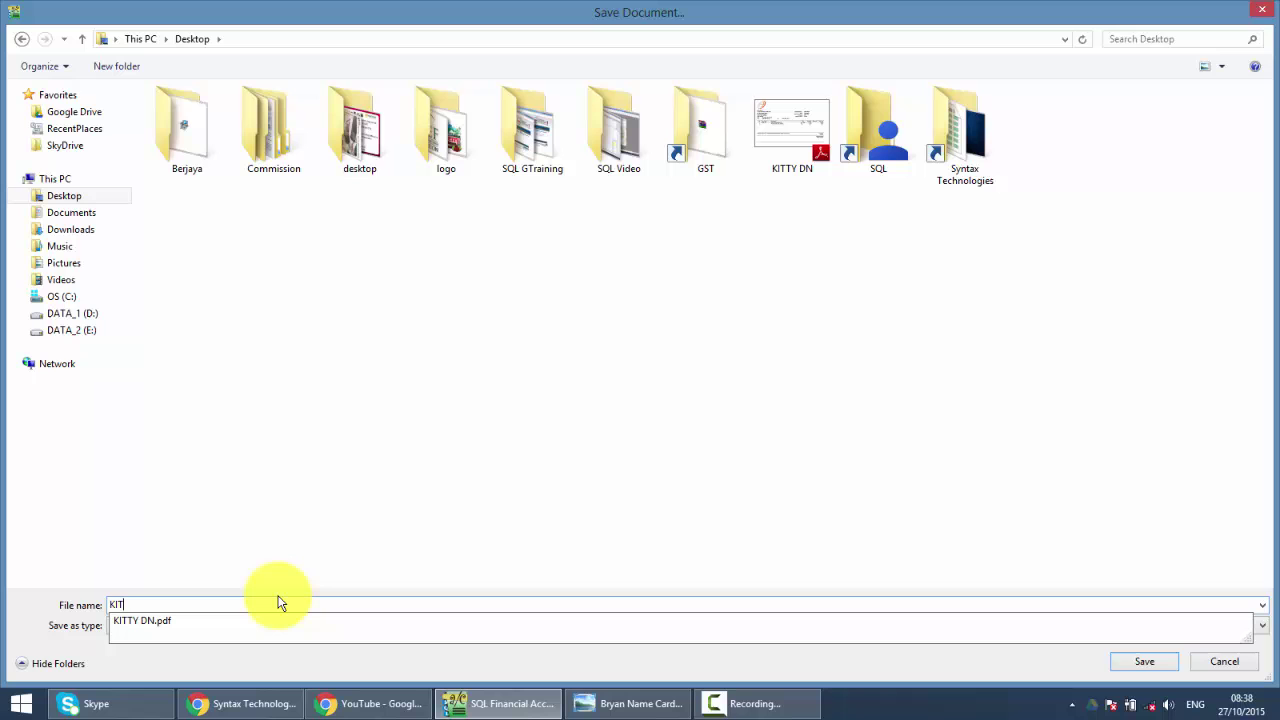
pyautogui.write('TY CN')
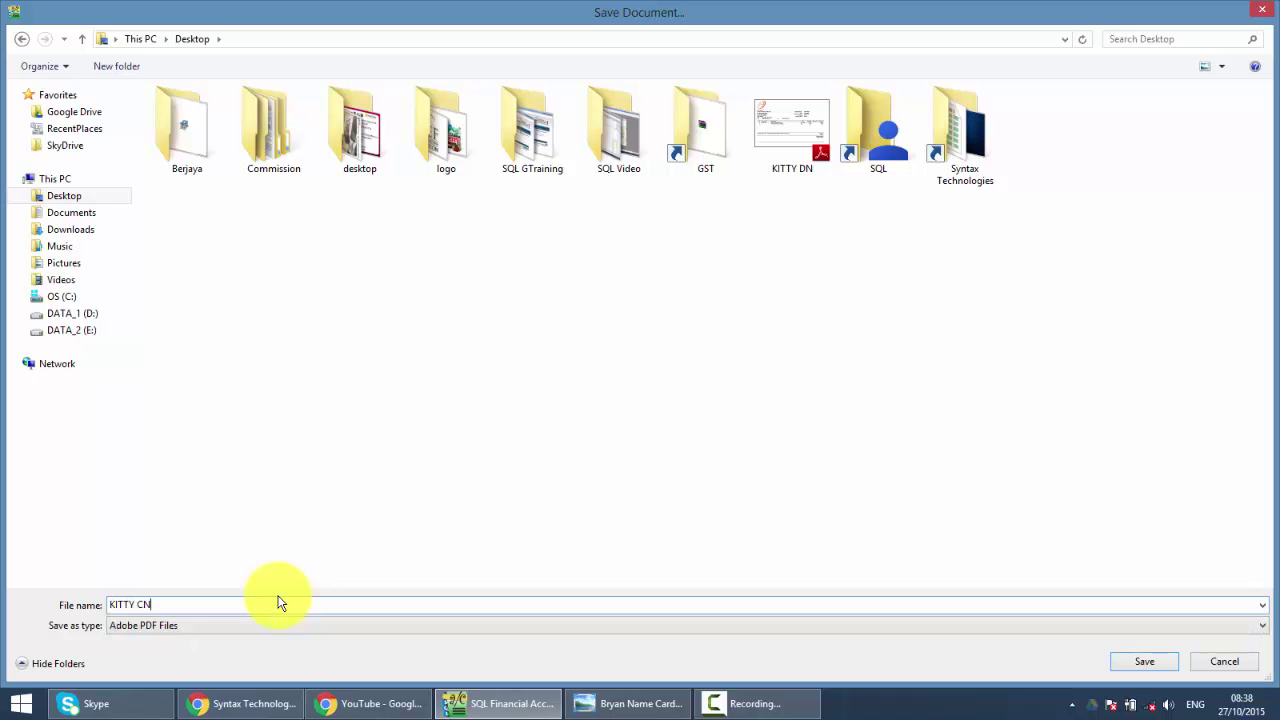
pyautogui.click(1140, 660)
# Step: Confirm the PDF settings, then place KITTY CN beside KITTY DN on the desktop
pyautogui.click(725, 521)
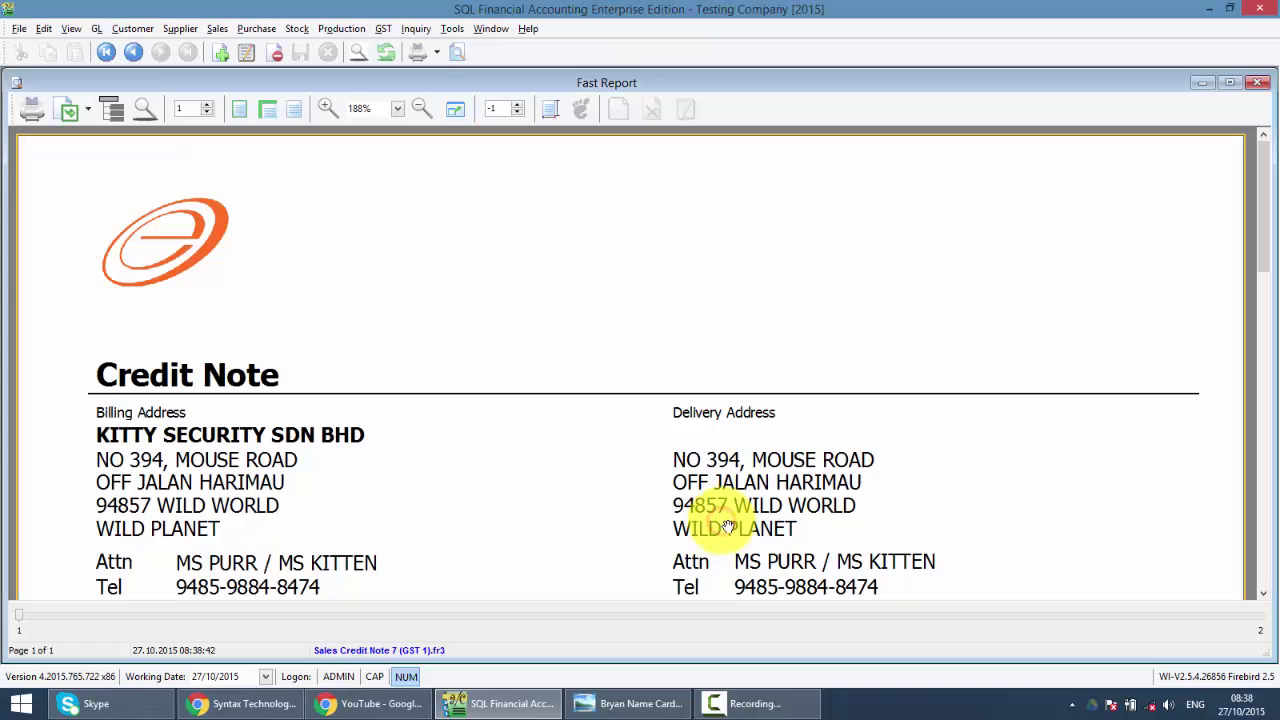
pyautogui.click(1205, 8)
pyautogui.click(1205, 8)
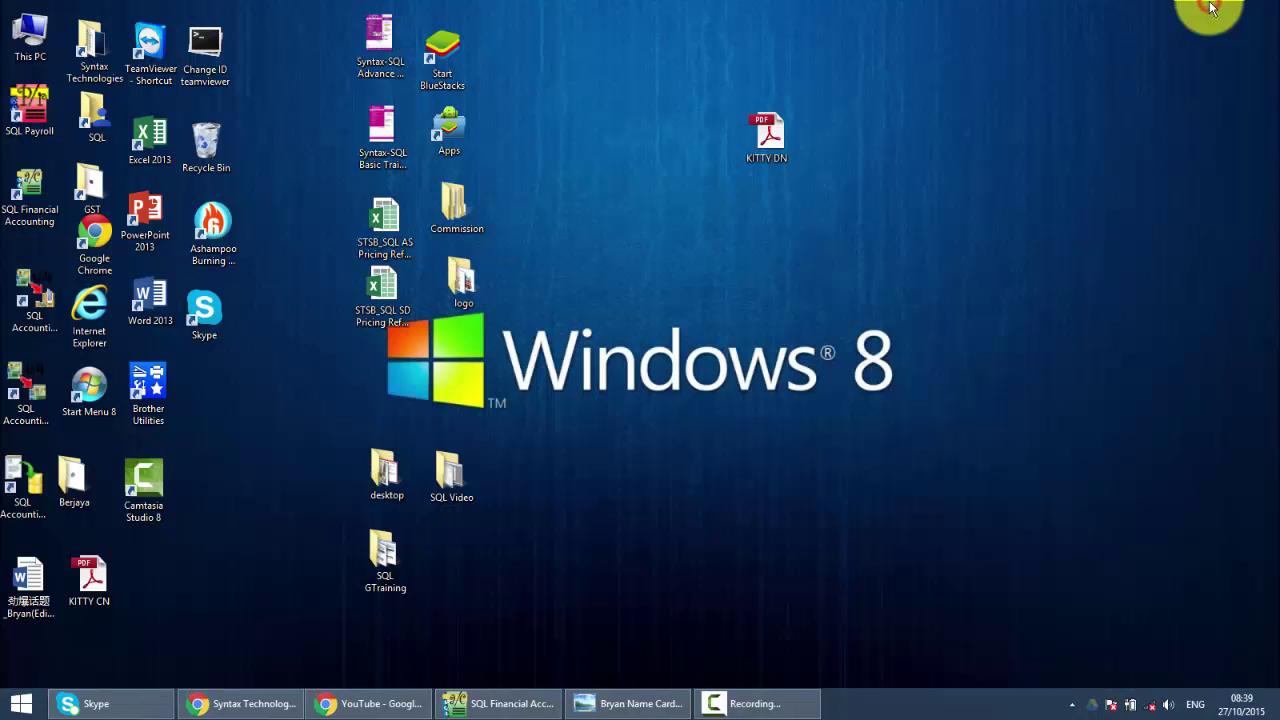
pyautogui.moveTo(94, 570); pyautogui.dragTo(776, 250)
# Step: Review KITTY CN.pdf in Adobe Reader, close it, and return to SQL Financial Accounting
pyautogui.doubleClick(772, 250)
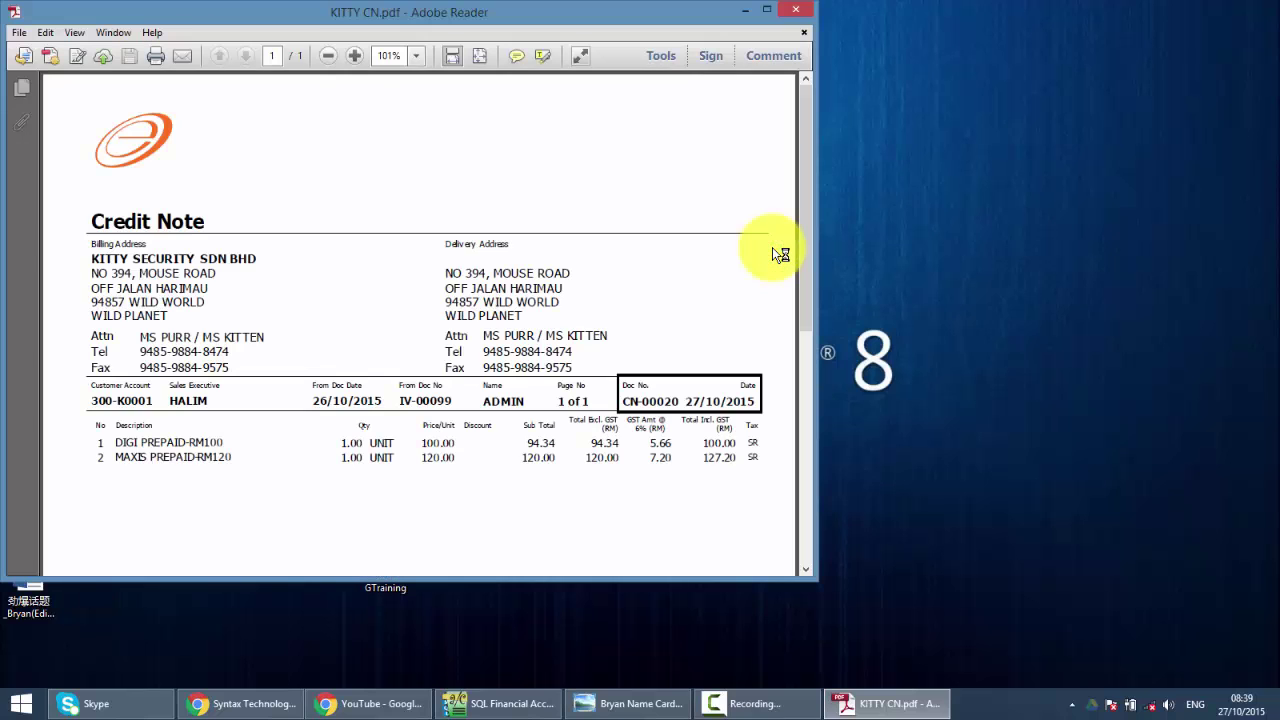
pyautogui.scroll(-5, 700, 260)
pyautogui.click(812, 12)
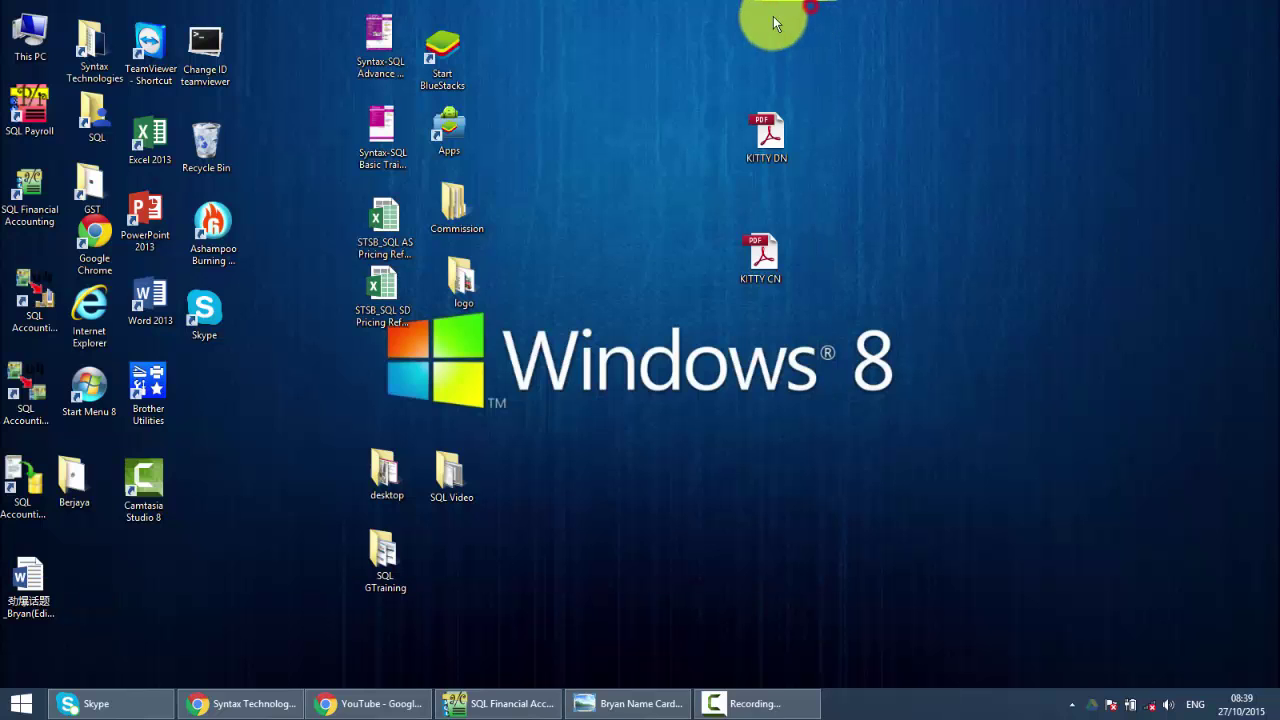
pyautogui.click(512, 704)
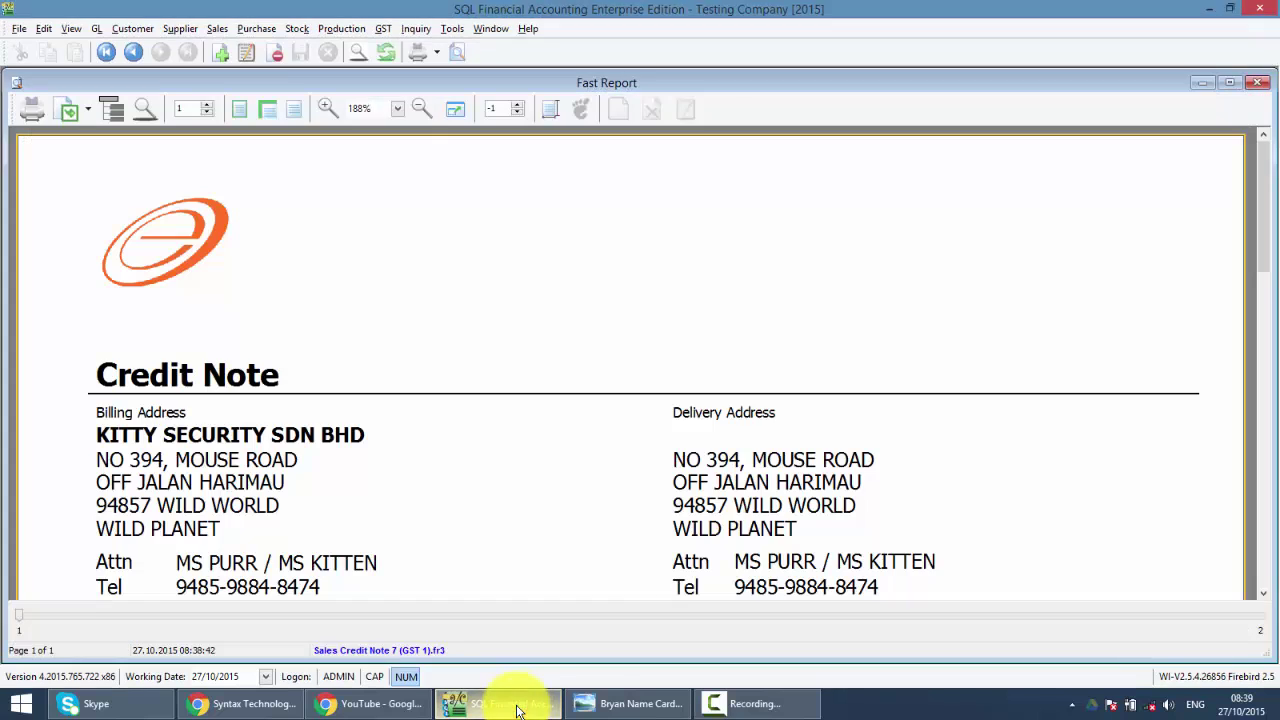
# Step: Close the Fast Report preview and the CN-00020 credit note form
pyautogui.click(1257, 84)
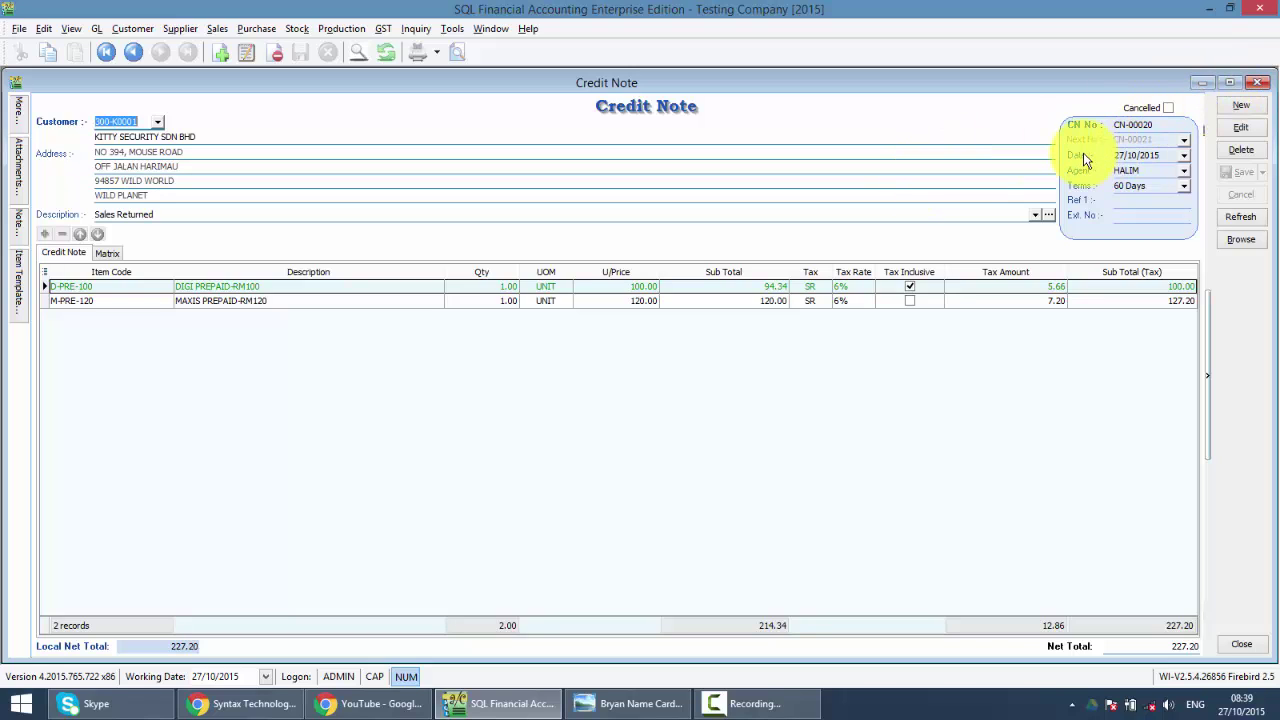
pyautogui.click(1162, 124)
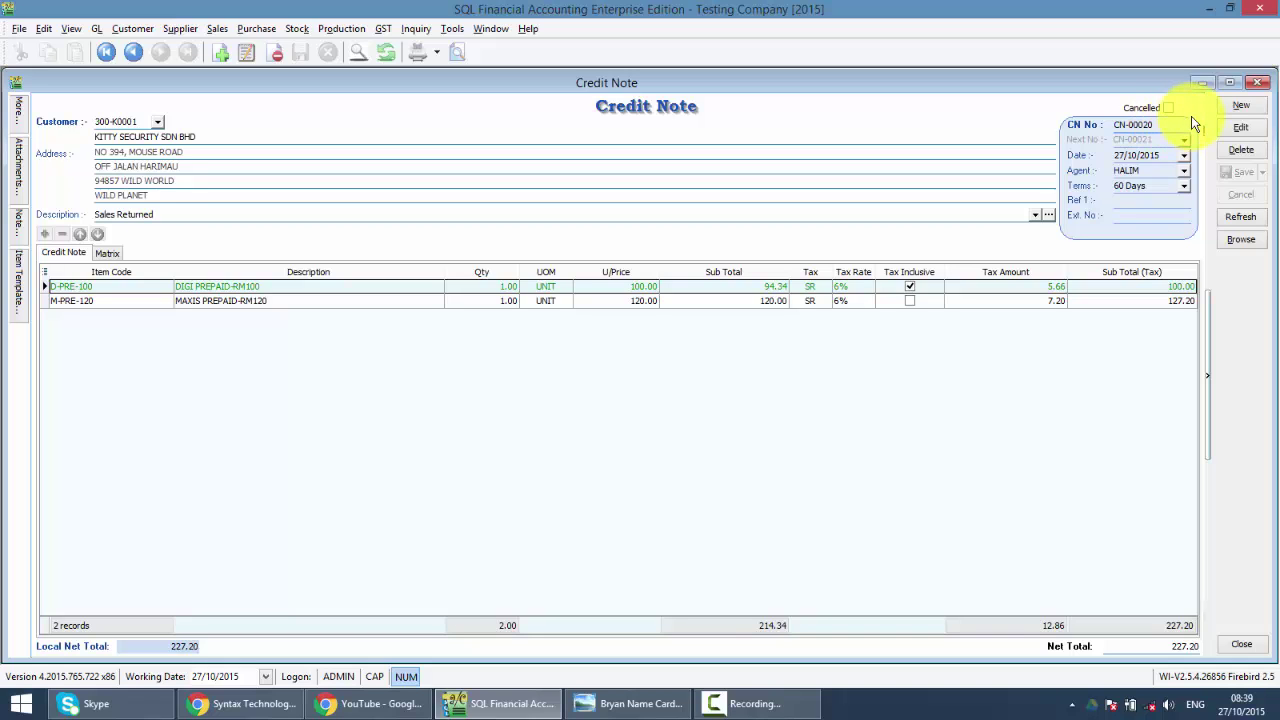
pyautogui.click(1259, 82)
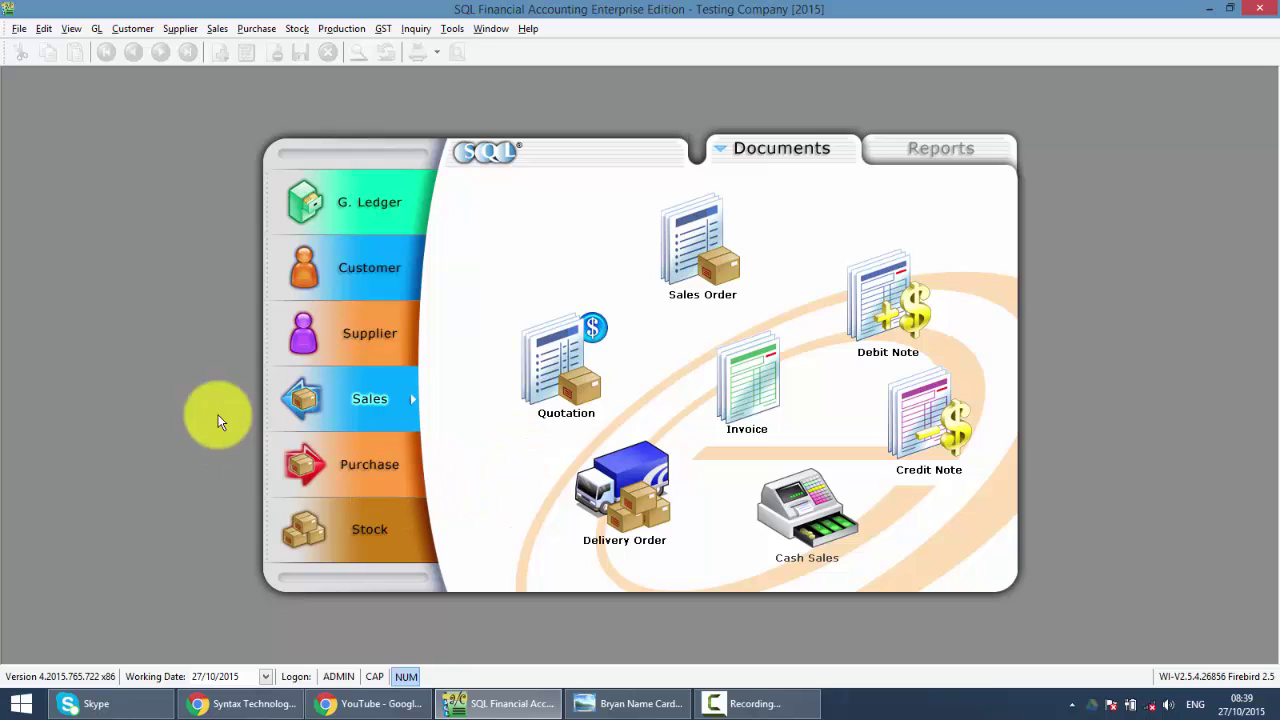
# Step: Open the Customer Credit Note list, filter C/N No. by 20, and open CN-00020
pyautogui.click(367, 268)
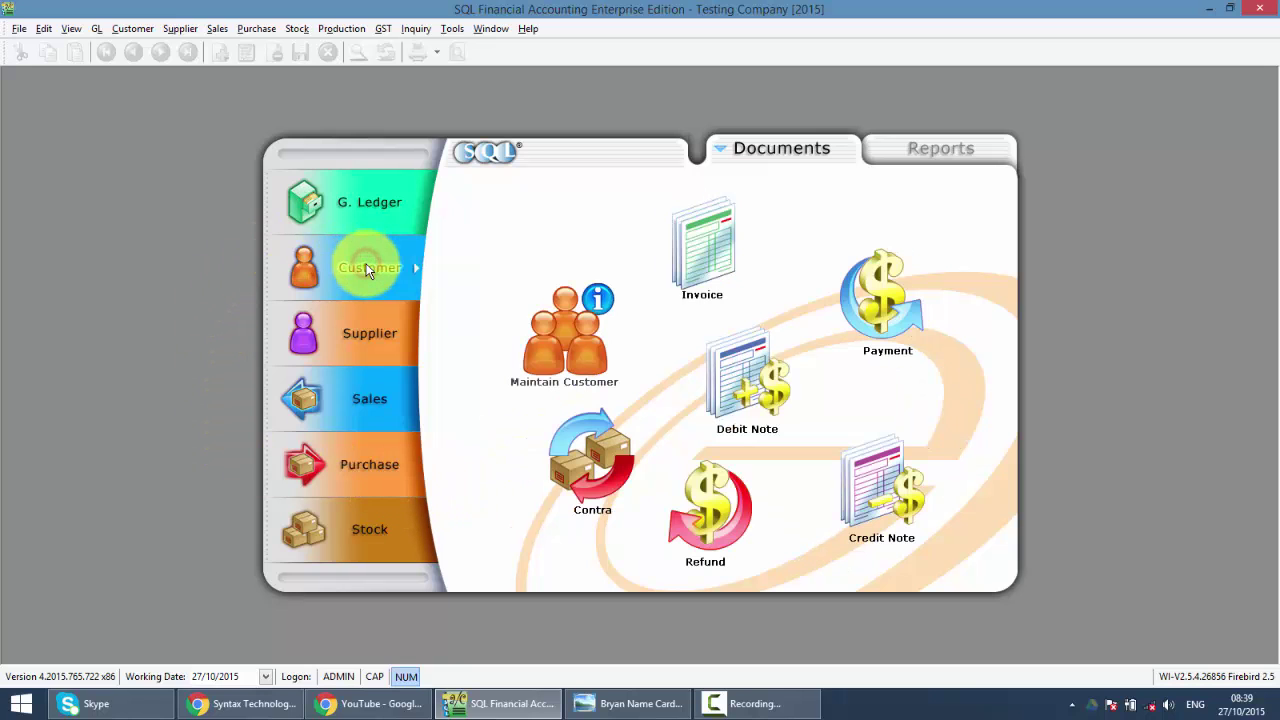
pyautogui.click(875, 510)
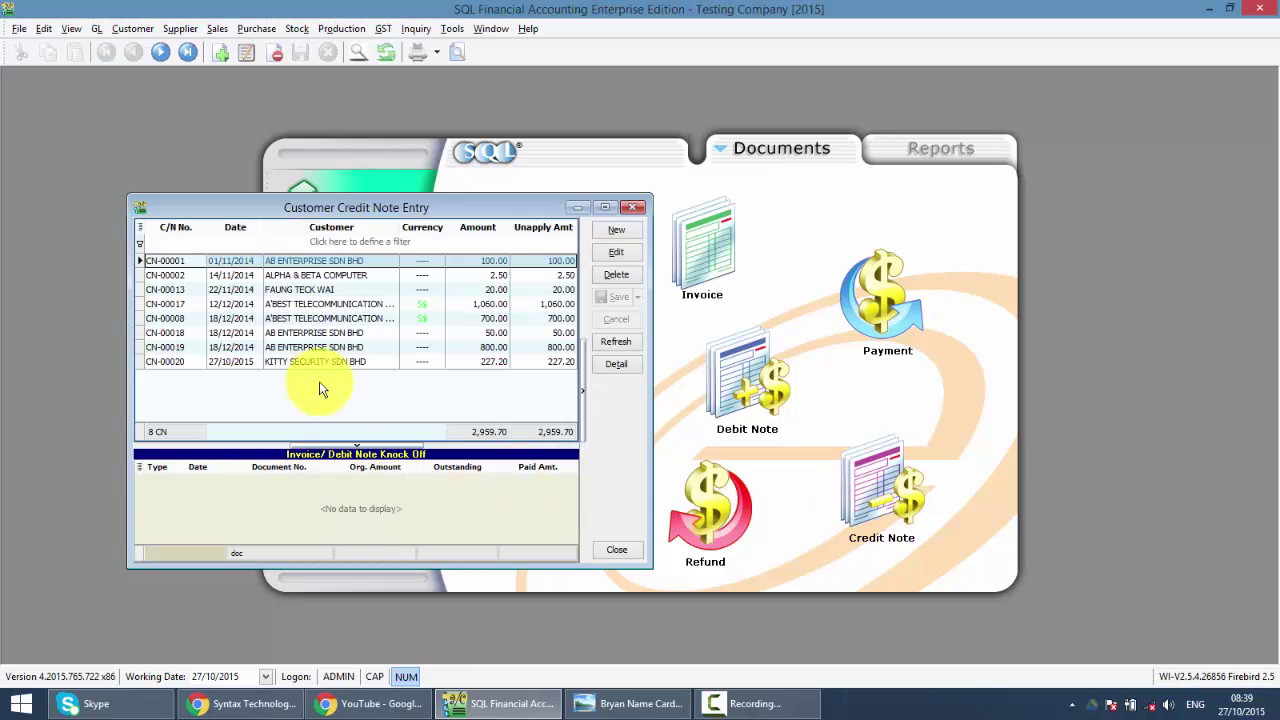
pyautogui.doubleClick(261, 209)
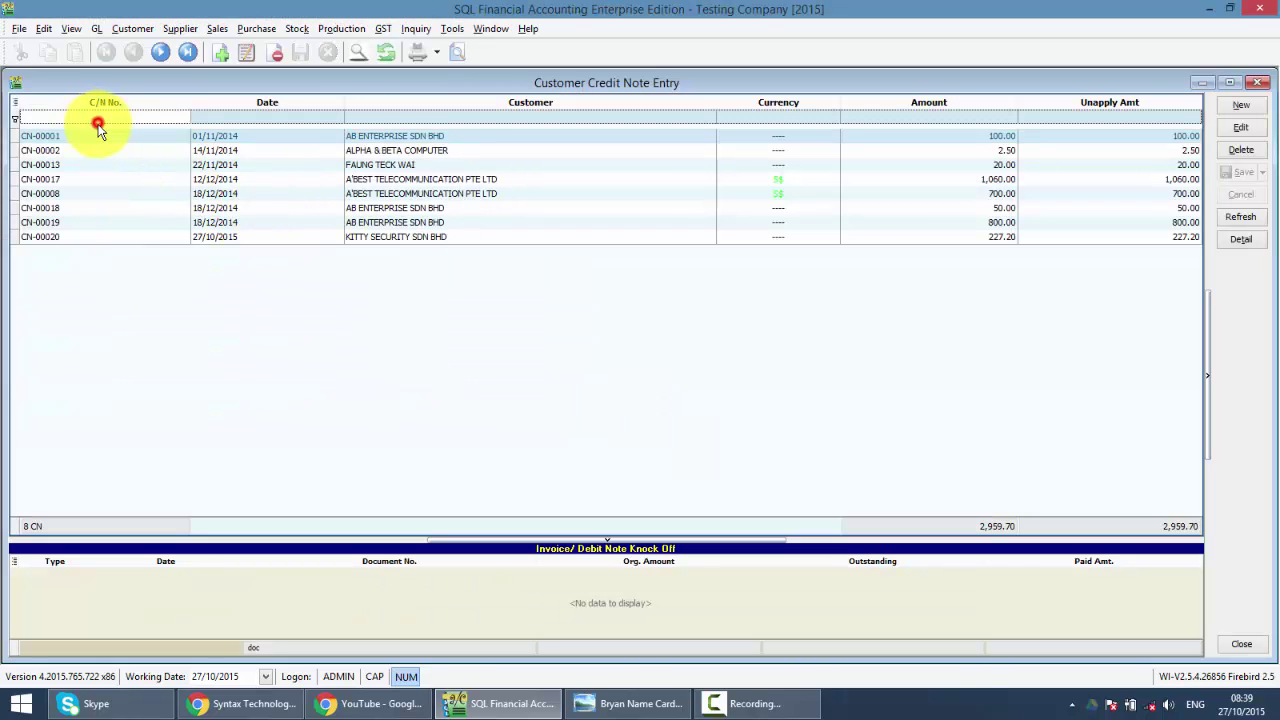
pyautogui.write('0')
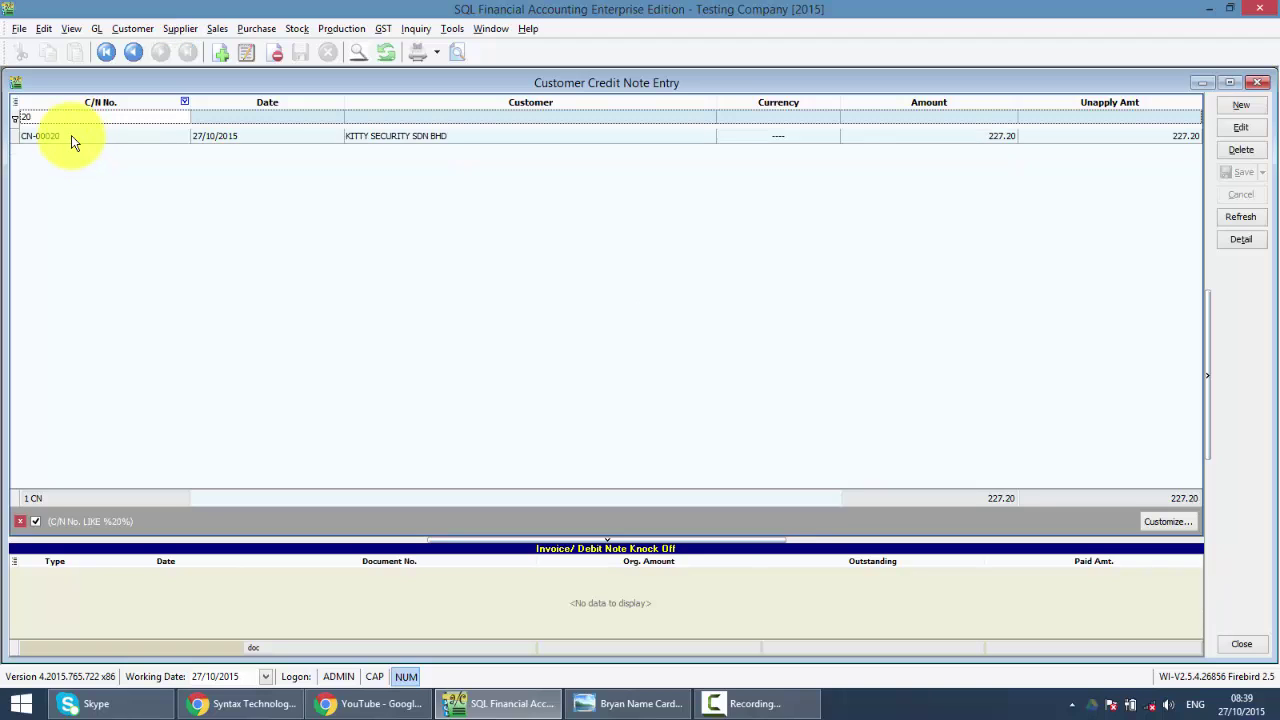
pyautogui.doubleClick(71, 135)
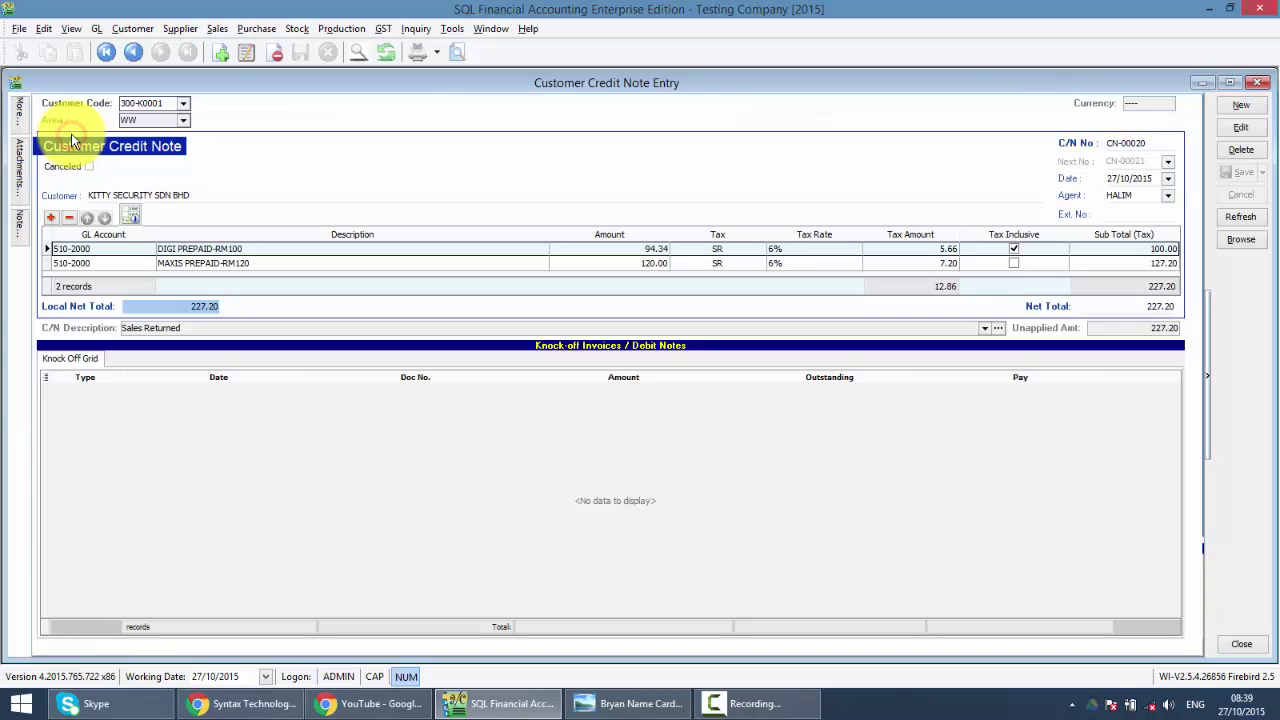
# Step: Knock off CN-00020's 227.20 against CS-00002, then save and close the entry
pyautogui.click(1248, 130)
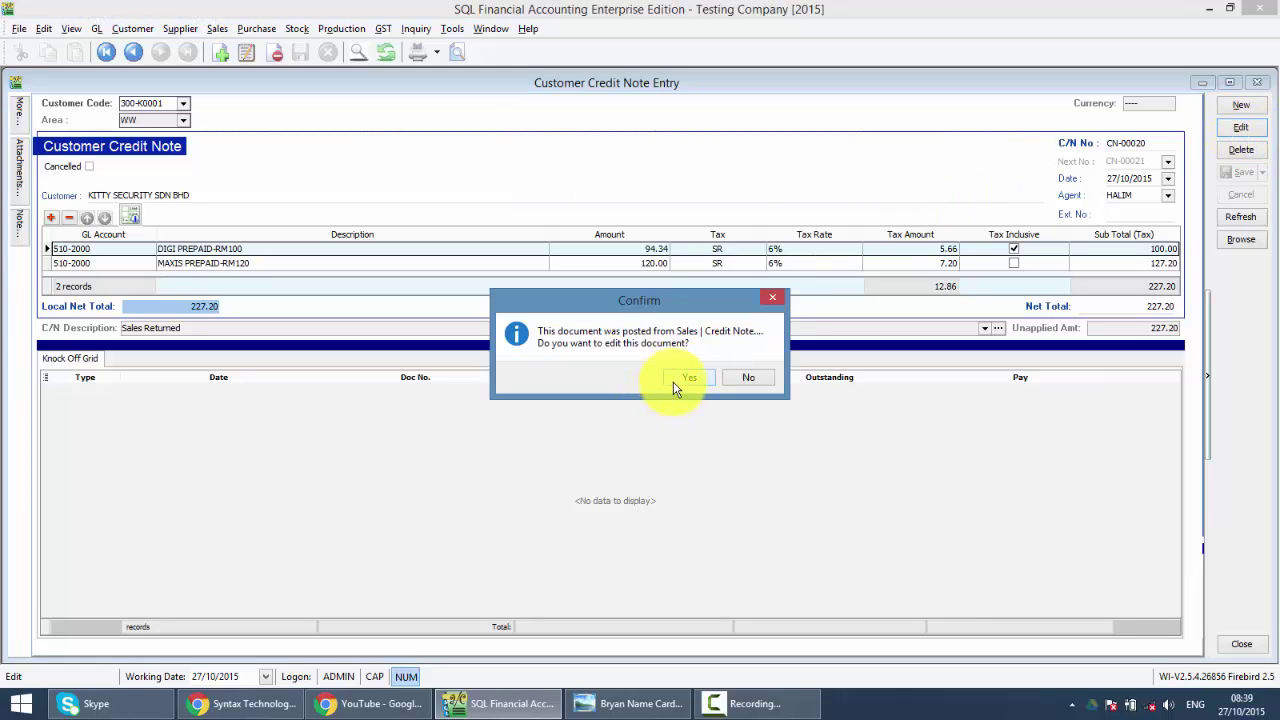
pyautogui.click(676, 384)
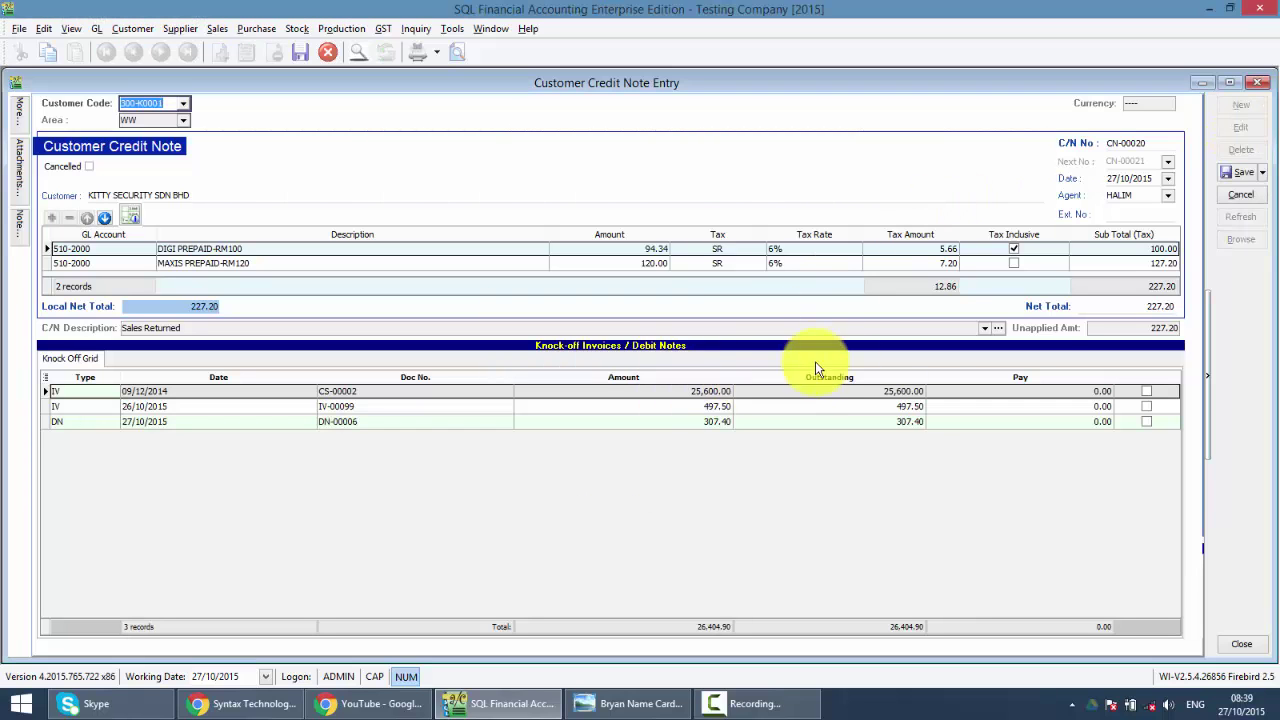
pyautogui.click(1146, 393)
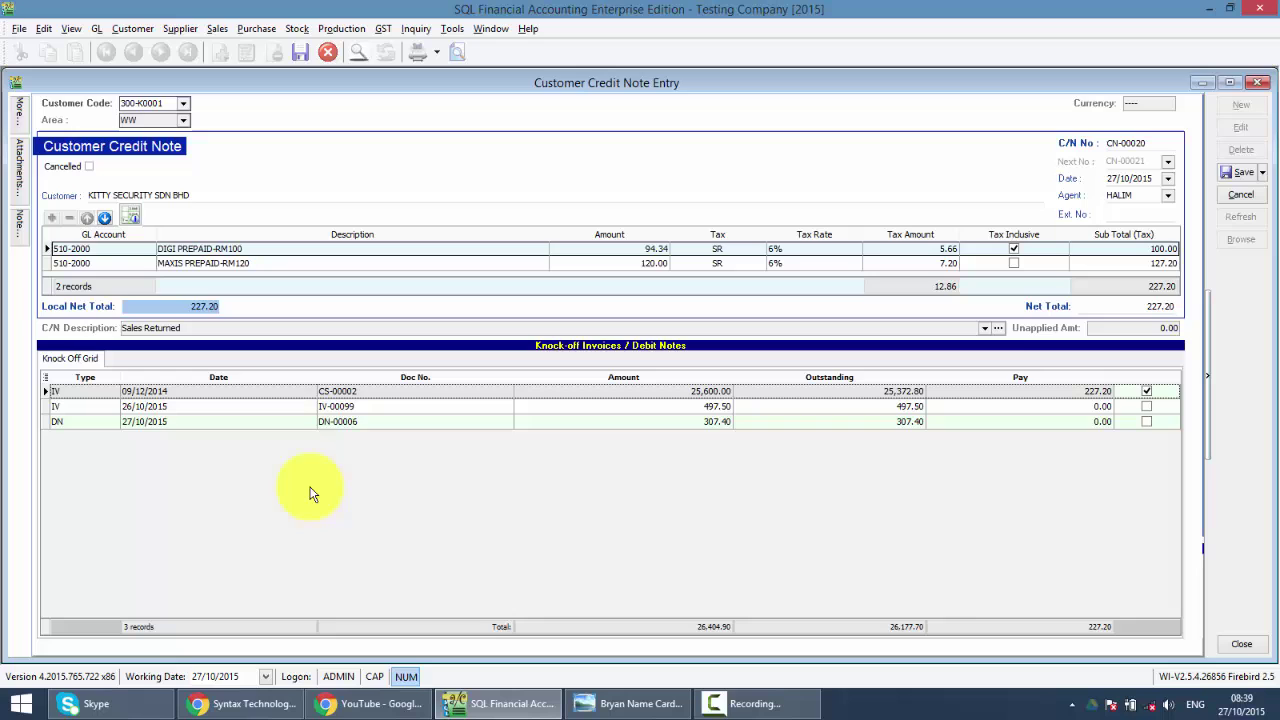
pyautogui.click(1235, 173)
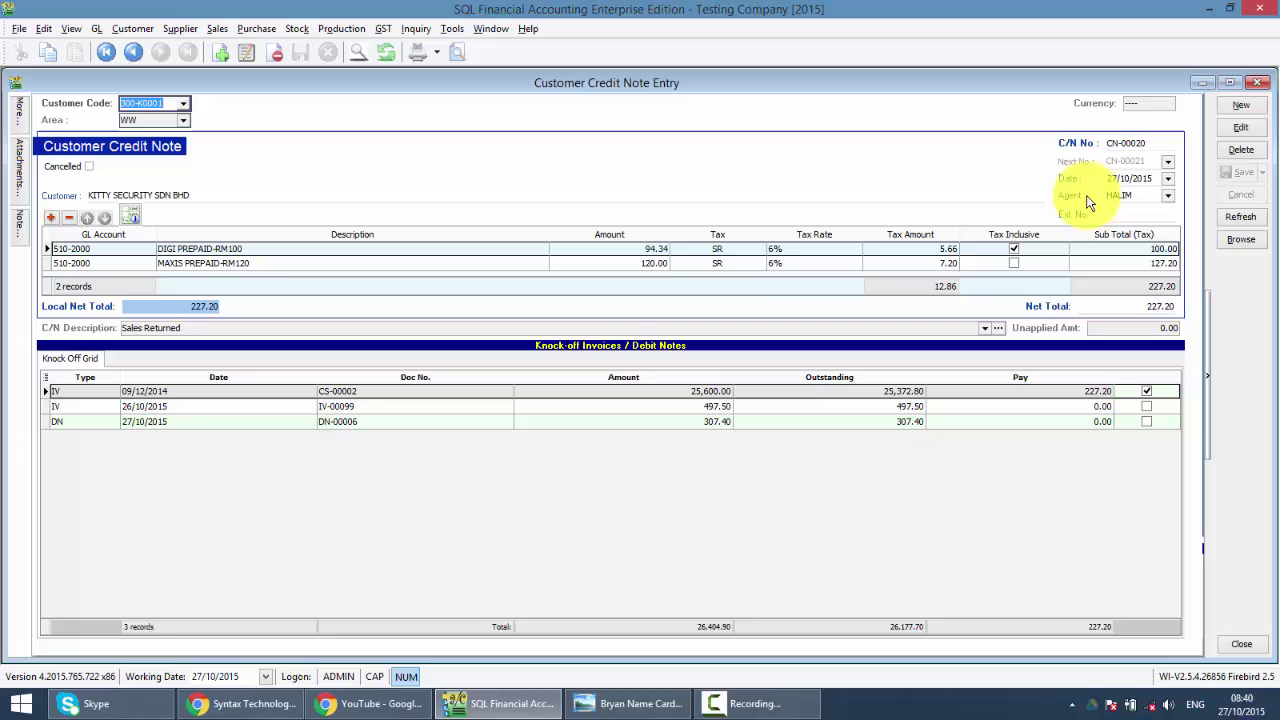
pyautogui.click(1252, 86)
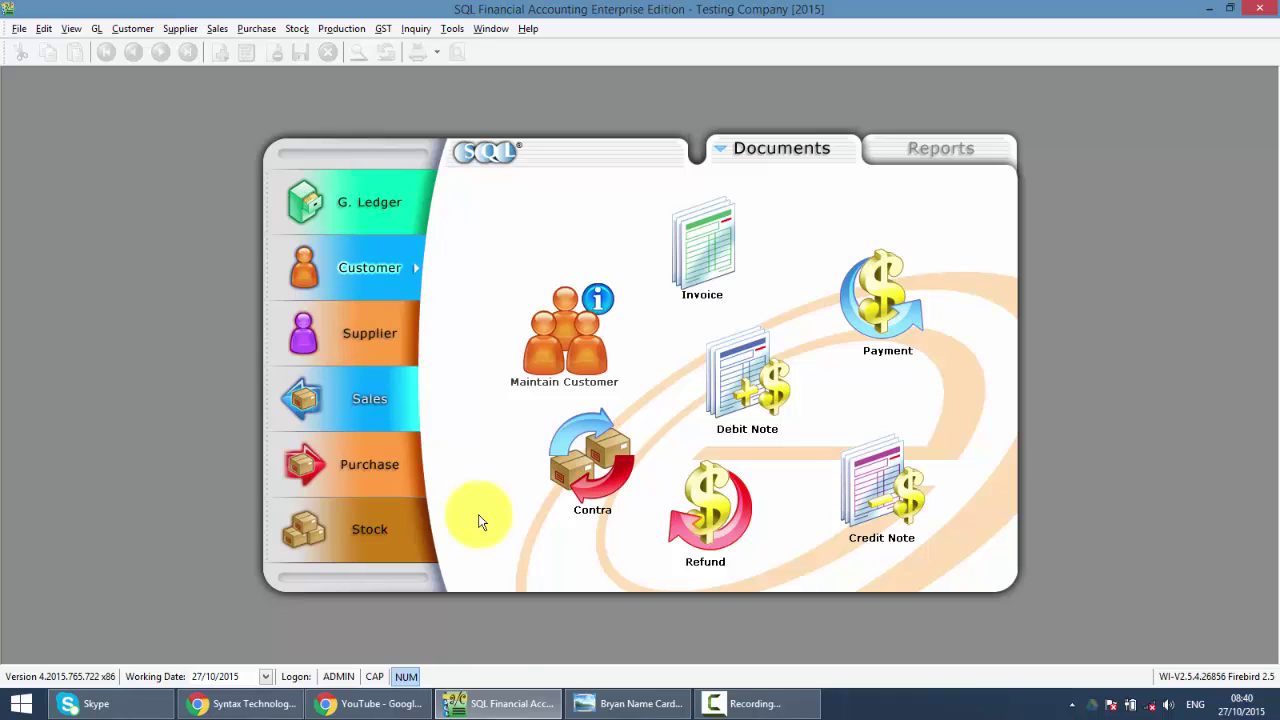
# Step: Bring up the Syntax Technologies Sdn Bhd Facebook page and browse its posts, returning to the GST-03 reprint post
pyautogui.click(262, 706)
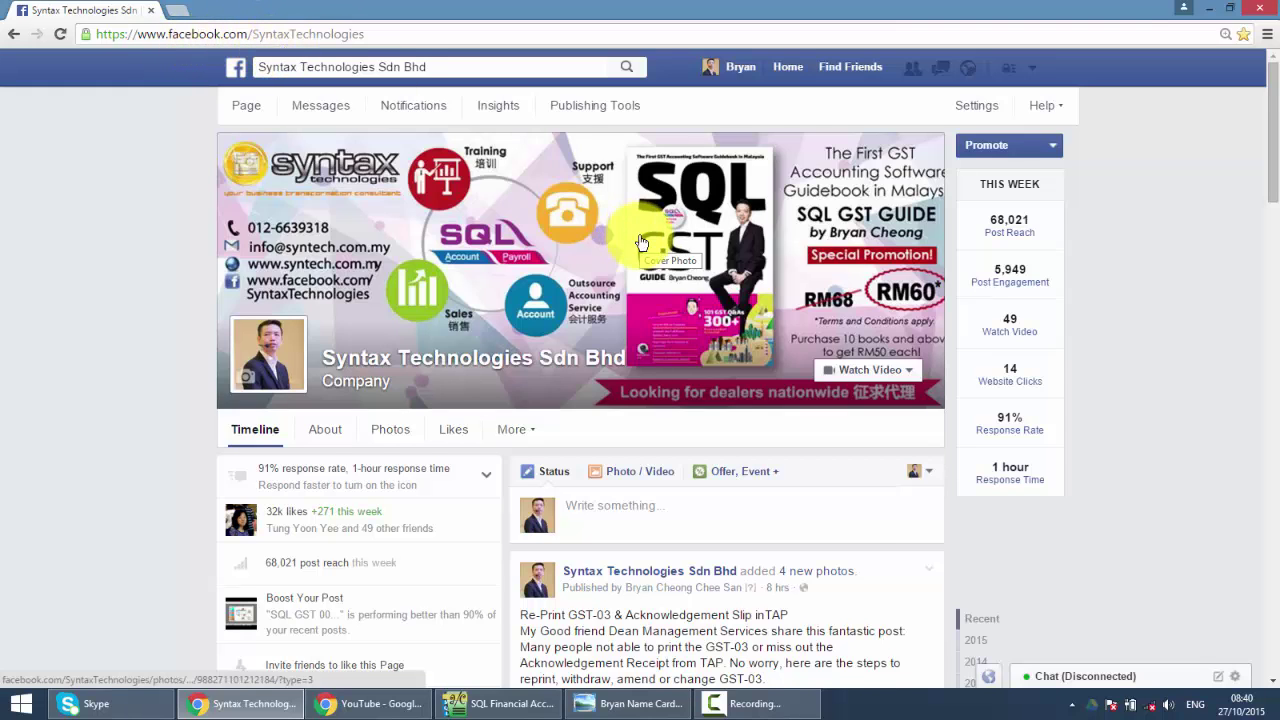
pyautogui.scroll(-3, 639, 239)
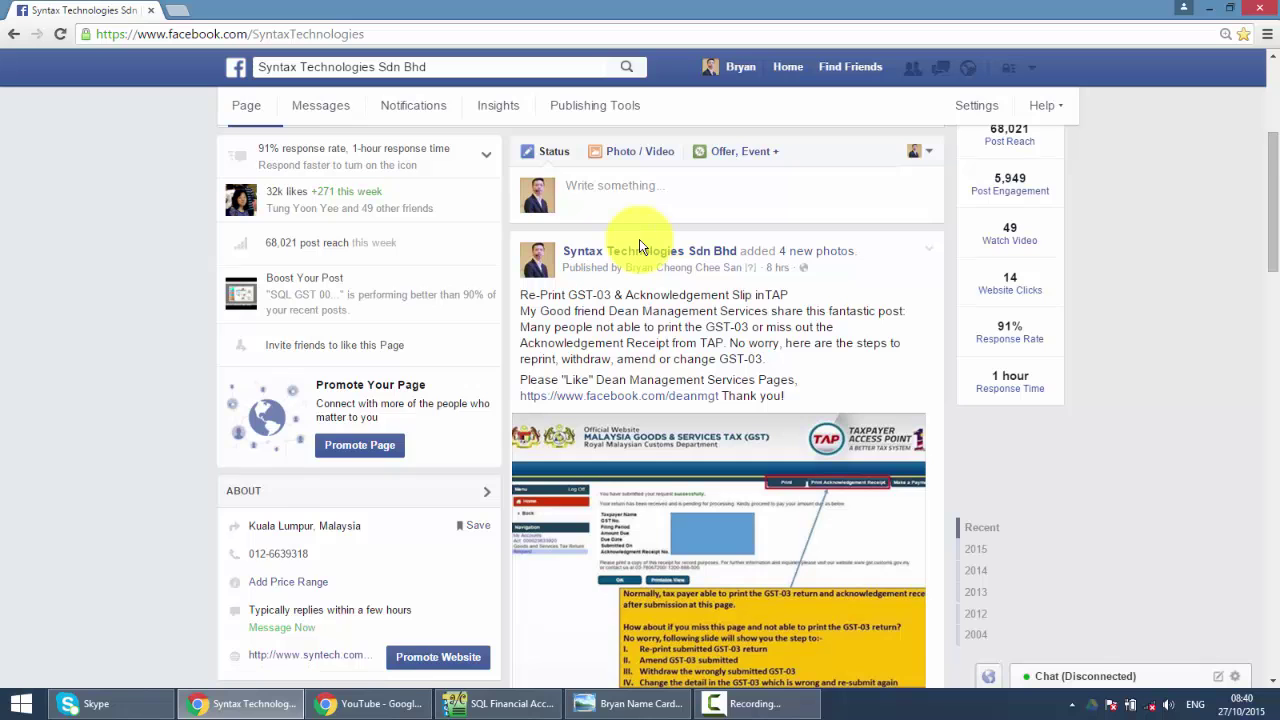
pyautogui.scroll(-1, 639, 246)
pyautogui.scroll(-3, 639, 241)
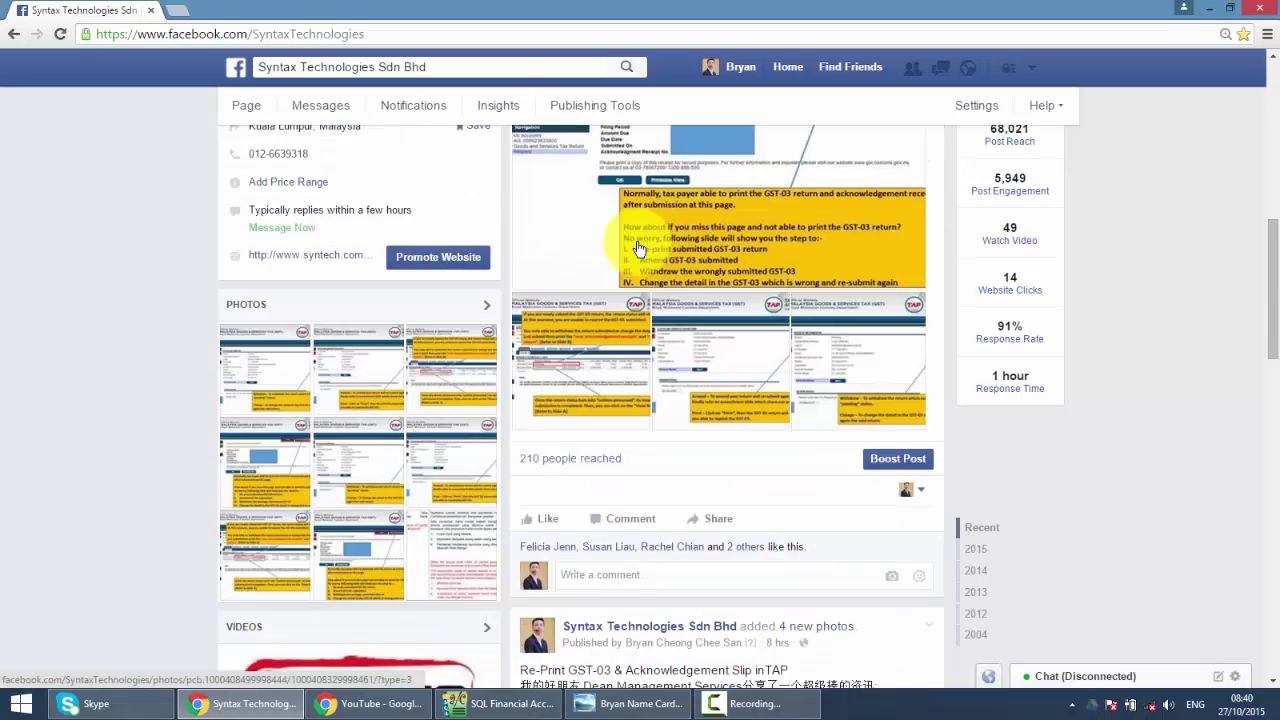
pyautogui.scroll(7, 638, 248)
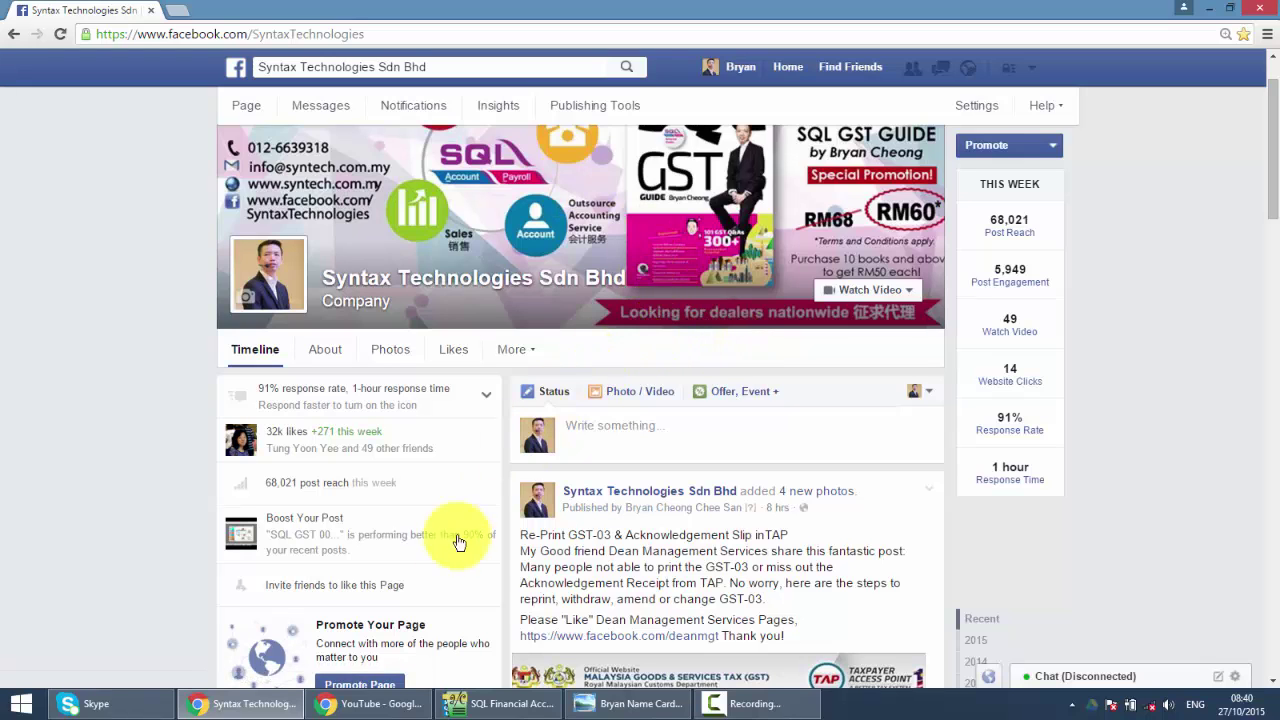
# Step: View the syntech.com.my YouTube tutorials page, then switch to the Syntax Technologies name card in Windows Photo Viewer
pyautogui.click(378, 705)
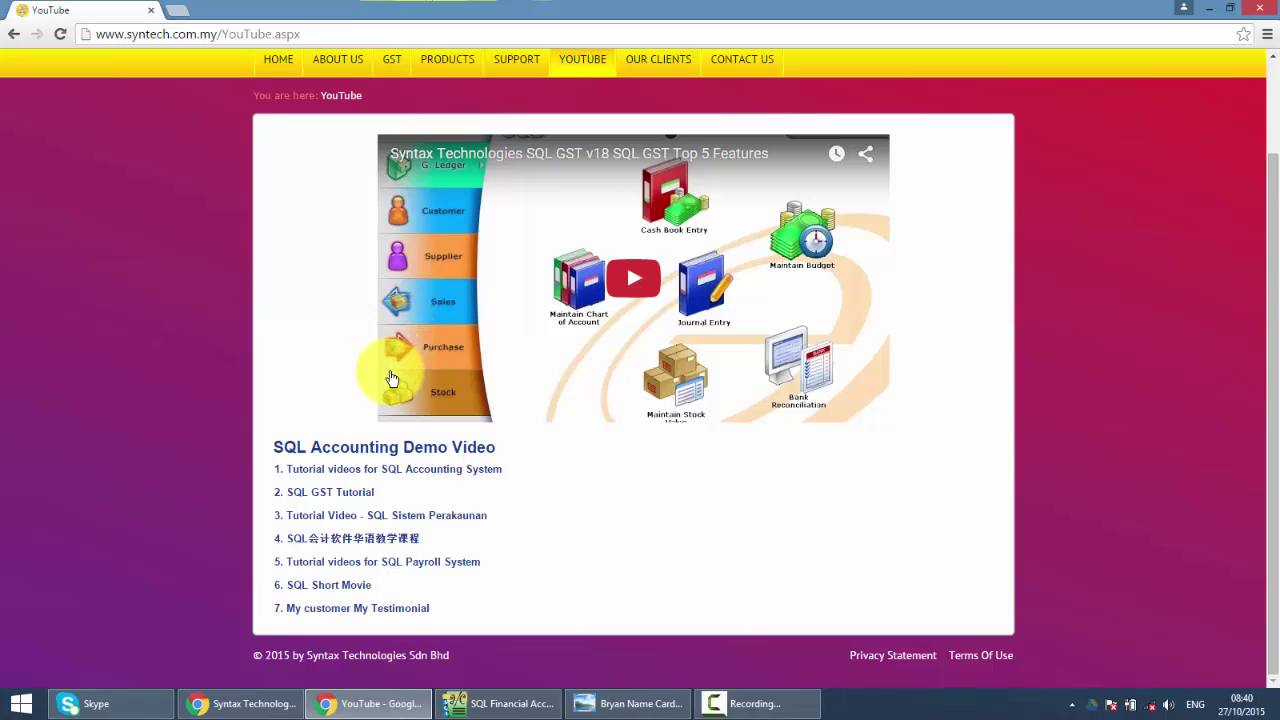
pyautogui.click(590, 703)
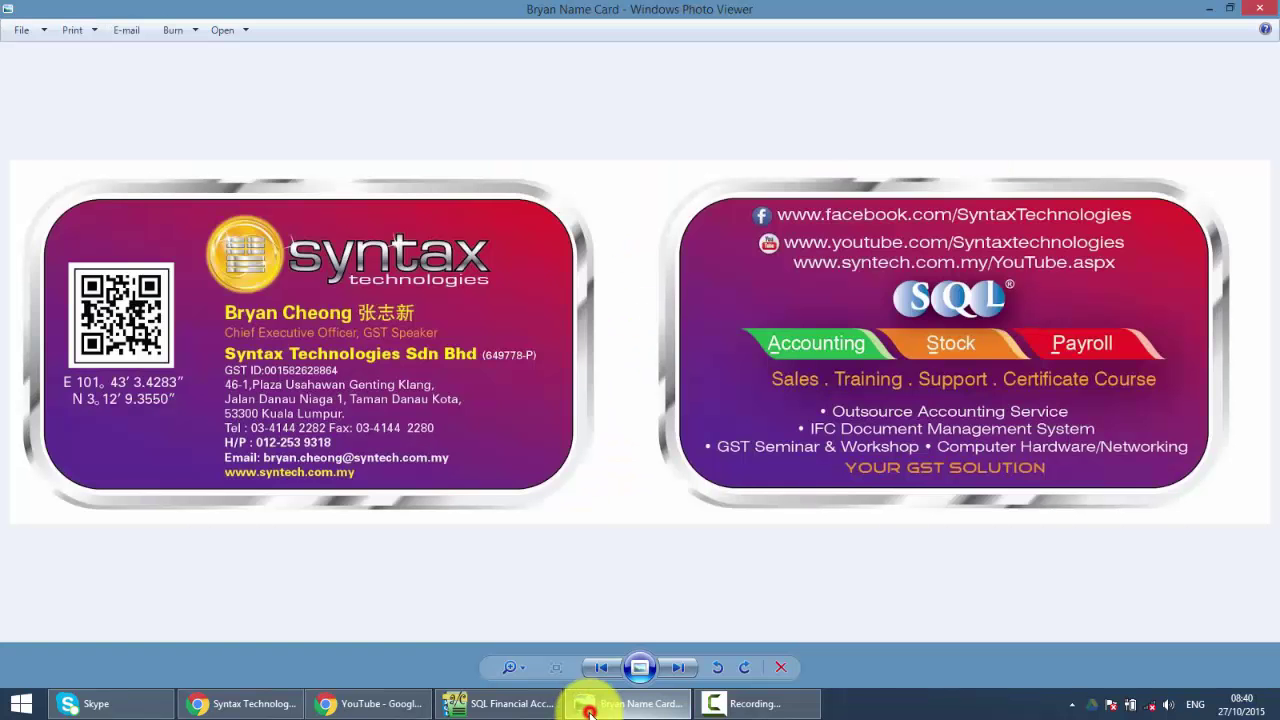